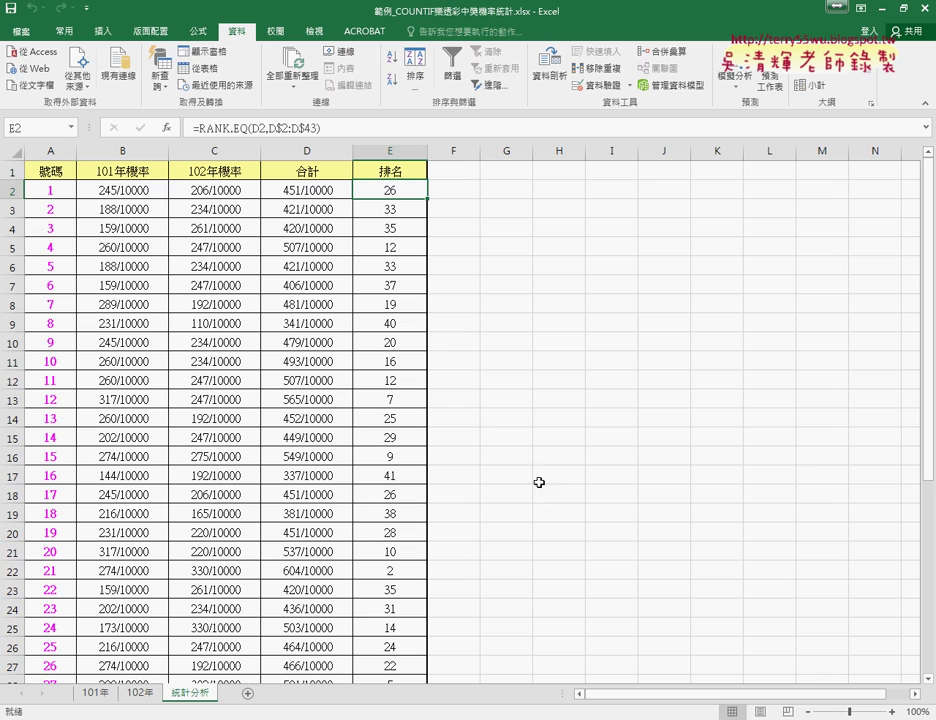
# Step: Inspect the COUNTIF, sum and RANK.EQ formulas in cells B2 through E2
pyautogui.click(136, 188)
pyautogui.click(214, 192)
pyautogui.click(313, 188)
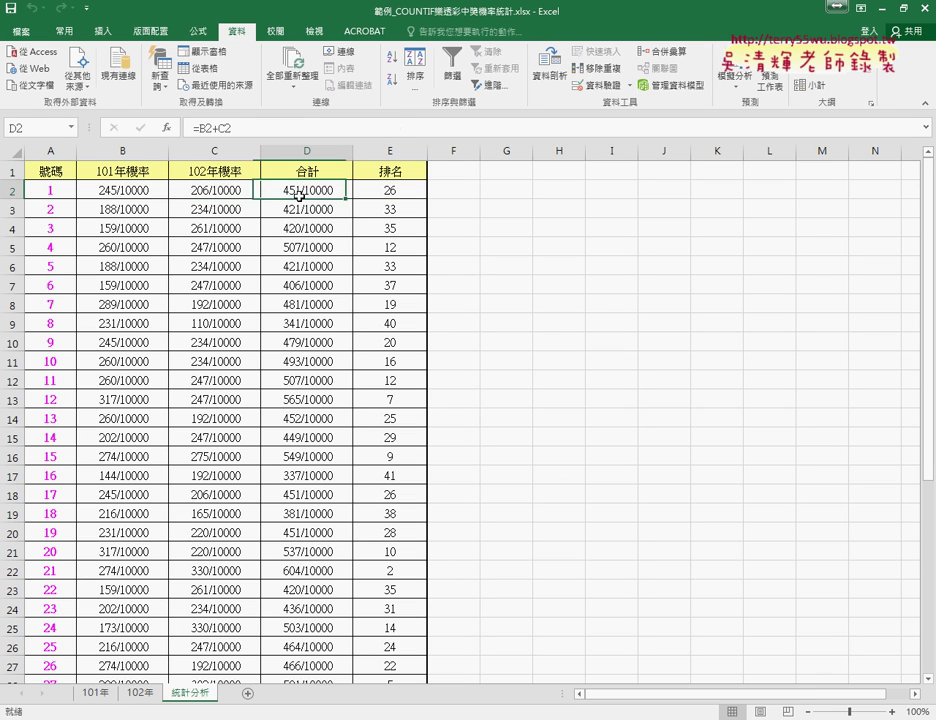
pyautogui.click(398, 189)
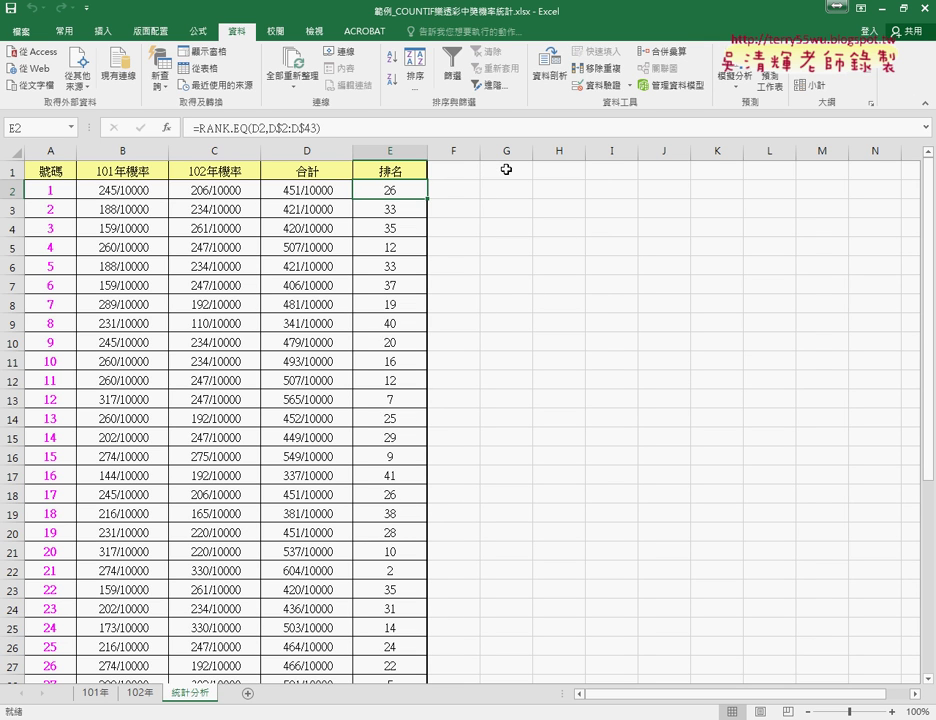
pyautogui.click(510, 171)
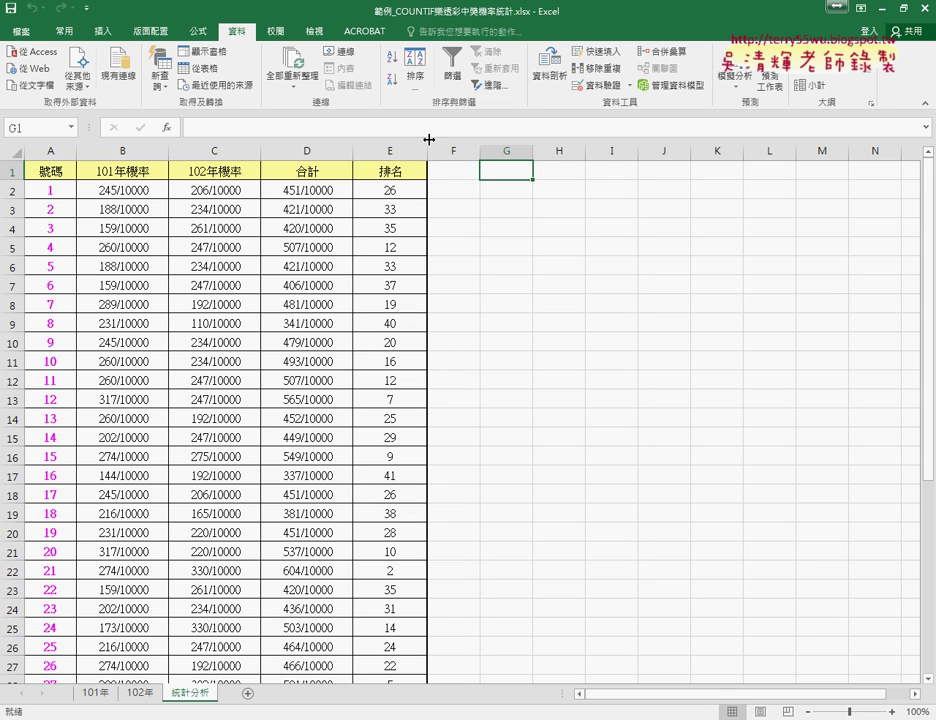
# Step: Enable the 開發人員 tab via Customize Ribbon and launch Visual Basic from it
pyautogui.click(87, 7)
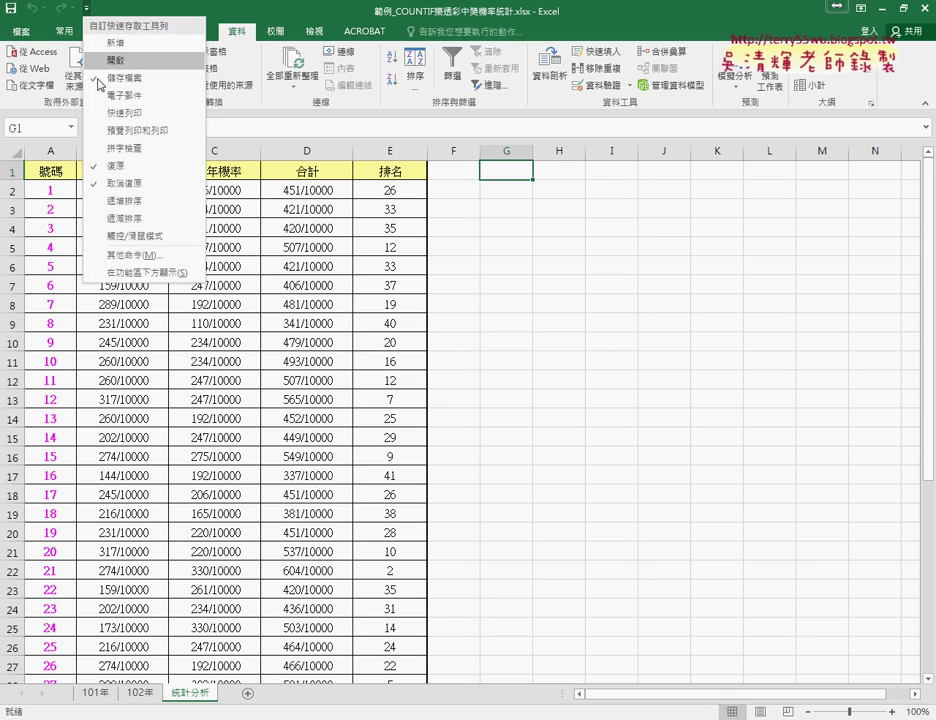
pyautogui.click(143, 262)
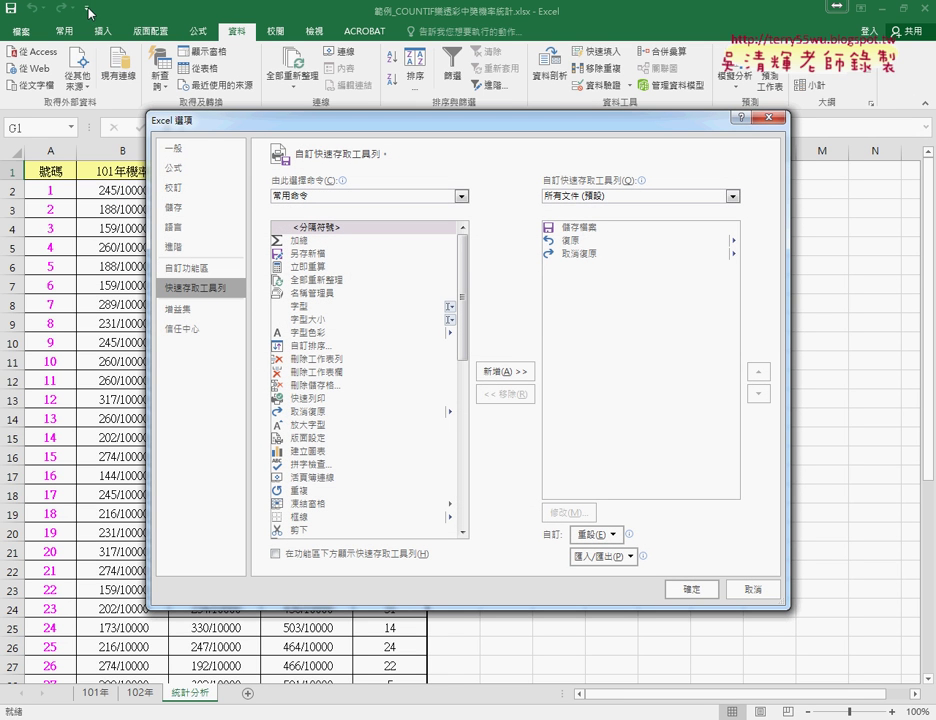
pyautogui.click(204, 270)
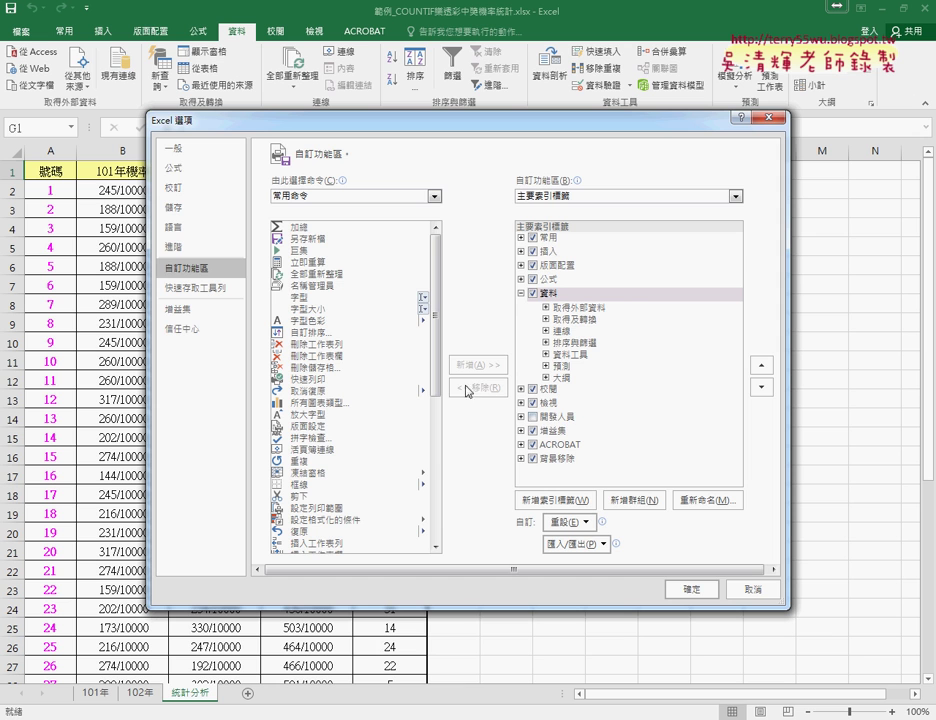
pyautogui.click(543, 417)
pyautogui.click(691, 589)
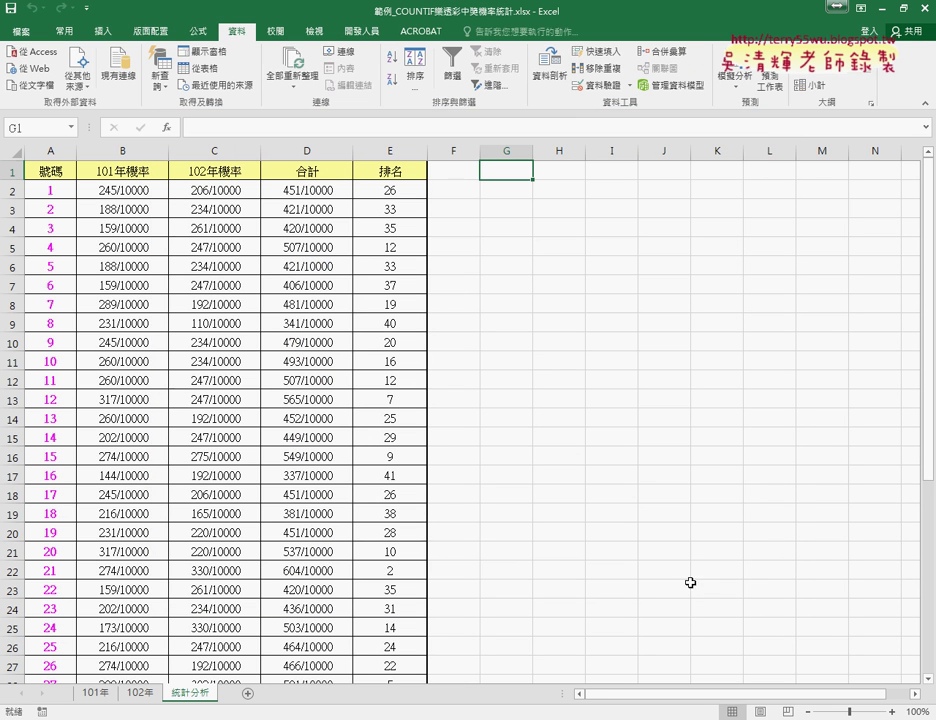
pyautogui.click(351, 40)
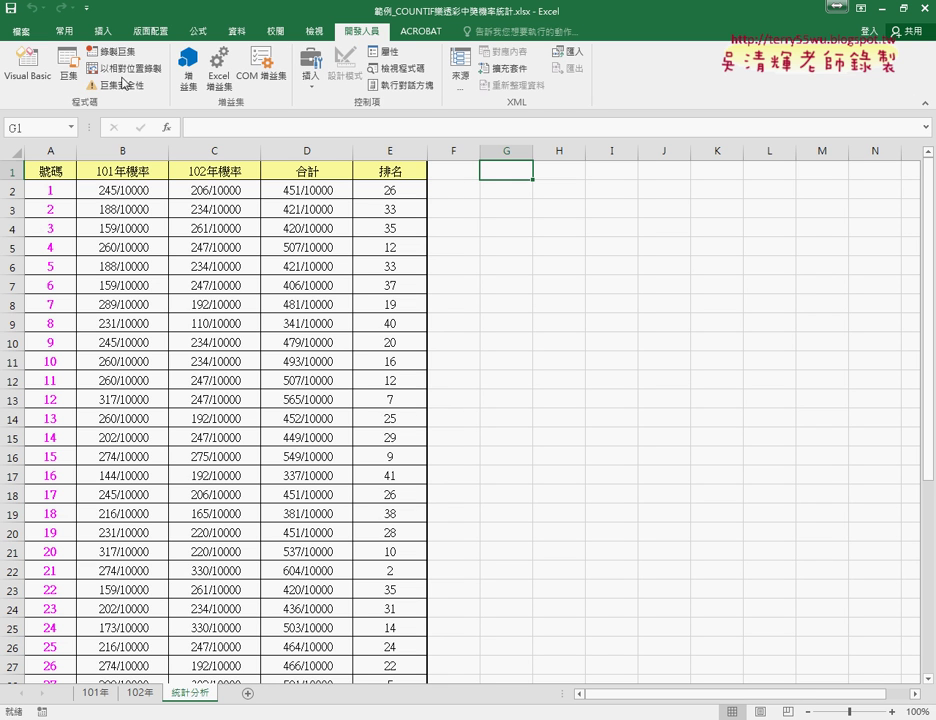
pyautogui.click(29, 83)
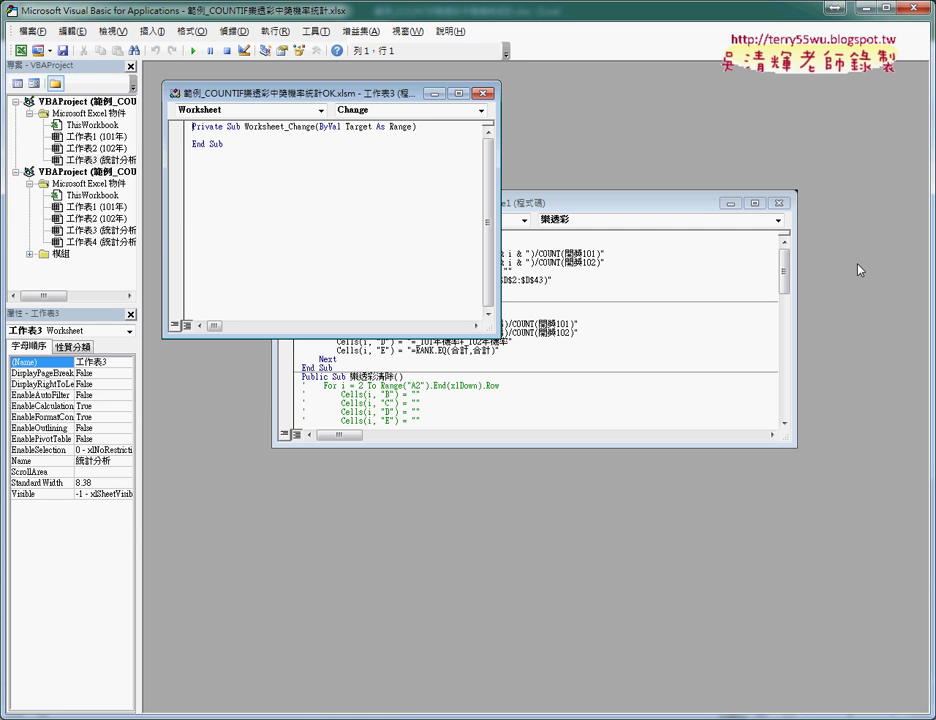
# Step: Close both code windows, restore the editor, widen the project pane and collapse OK.xlsm
pyautogui.click(777, 202)
pyautogui.click(487, 93)
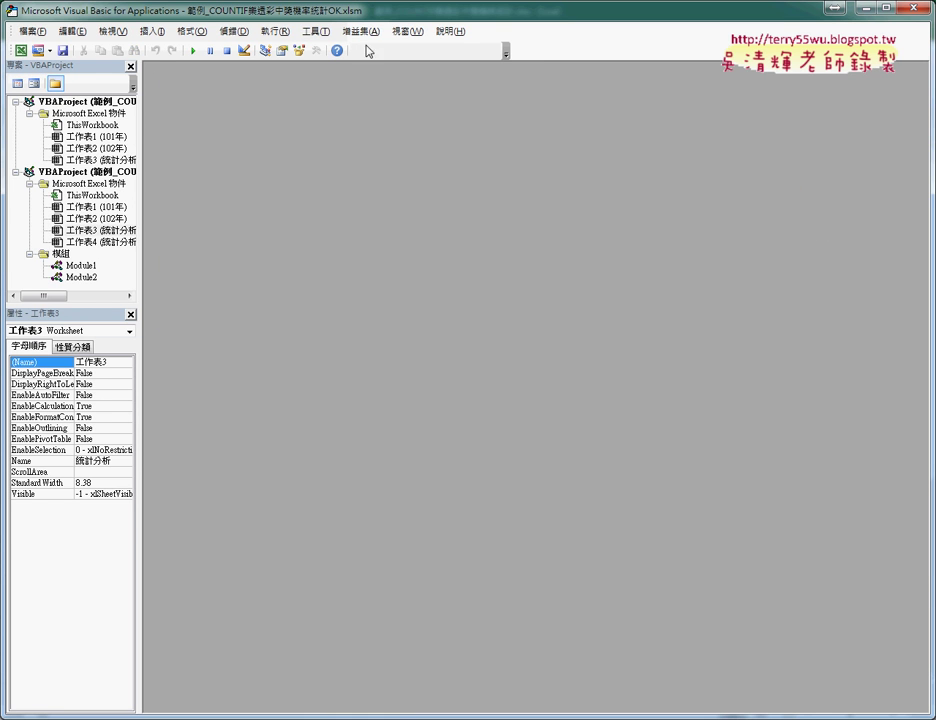
pyautogui.doubleClick(174, 10)
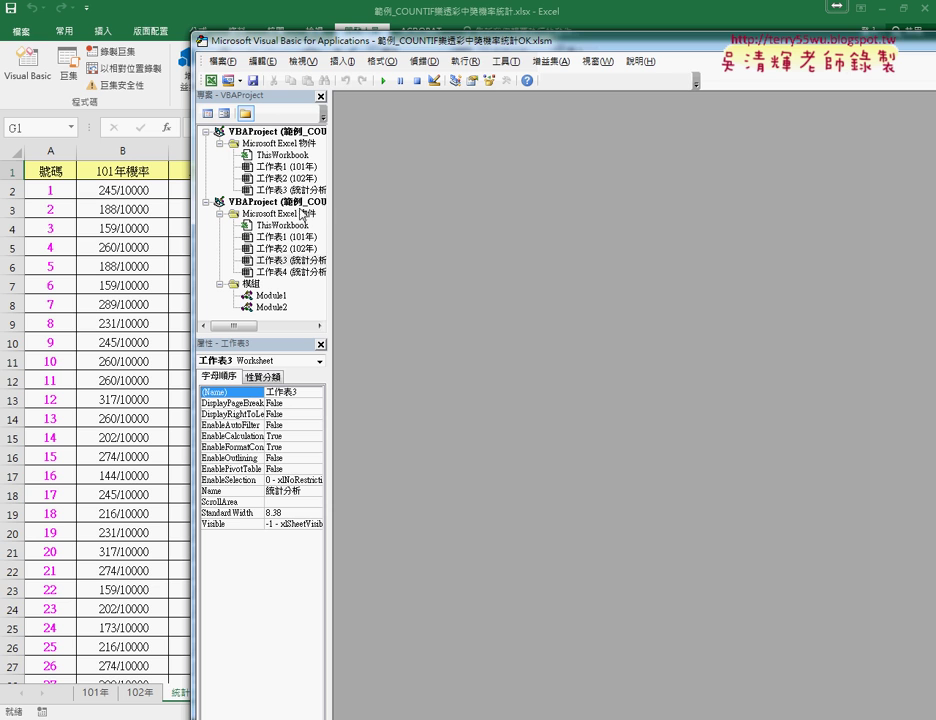
pyautogui.moveTo(328, 207); pyautogui.dragTo(497, 230)
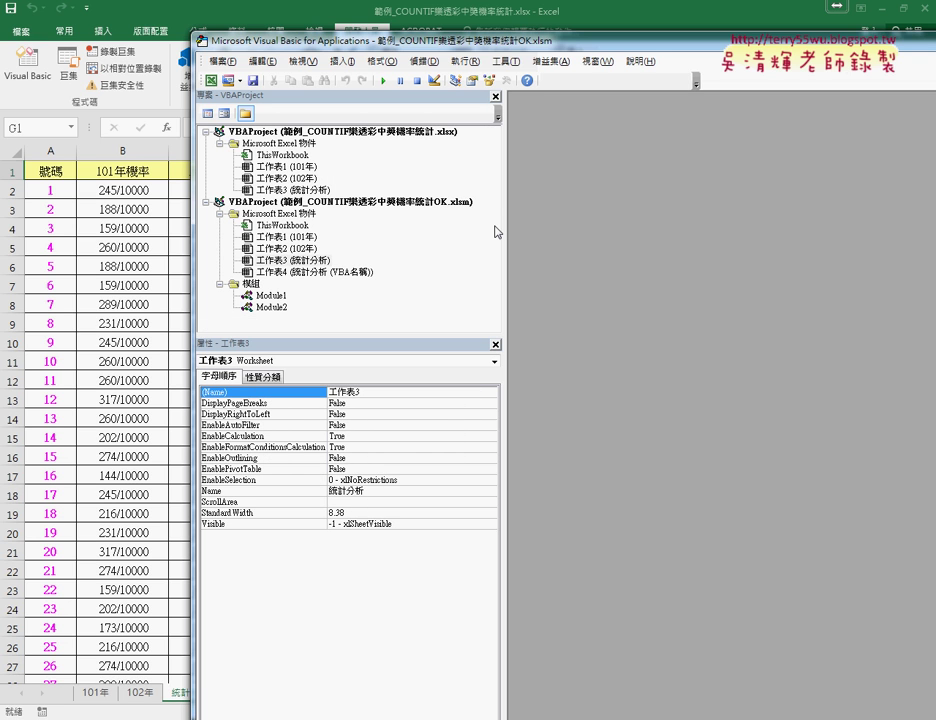
pyautogui.click(206, 202)
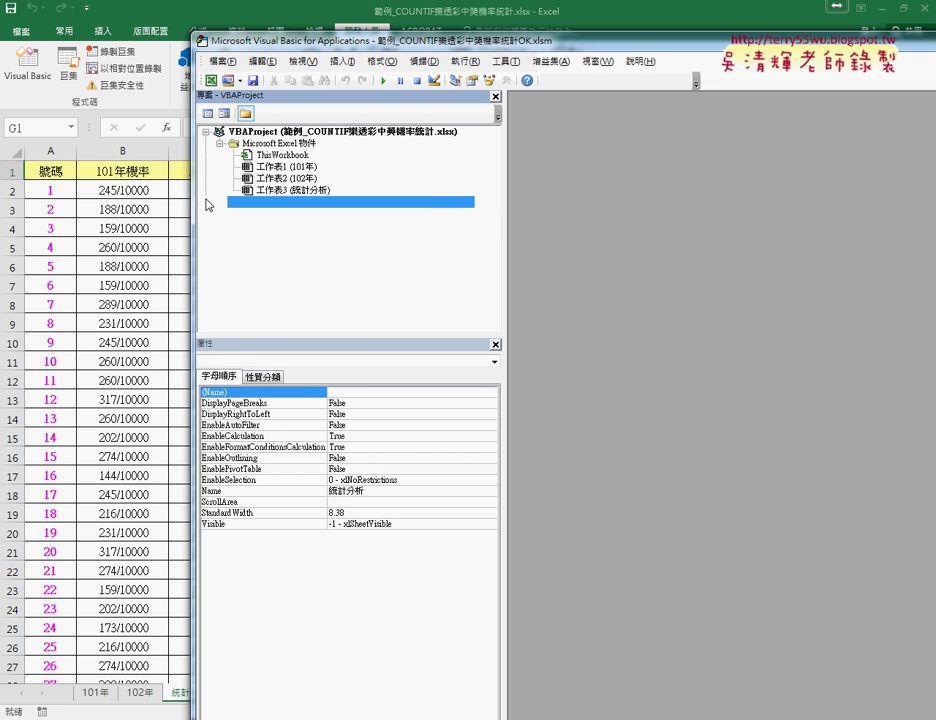
# Step: Select the lottery project and check ThisWorkbook, 101年, 102年 and 統計分析 objects
pyautogui.click(310, 132)
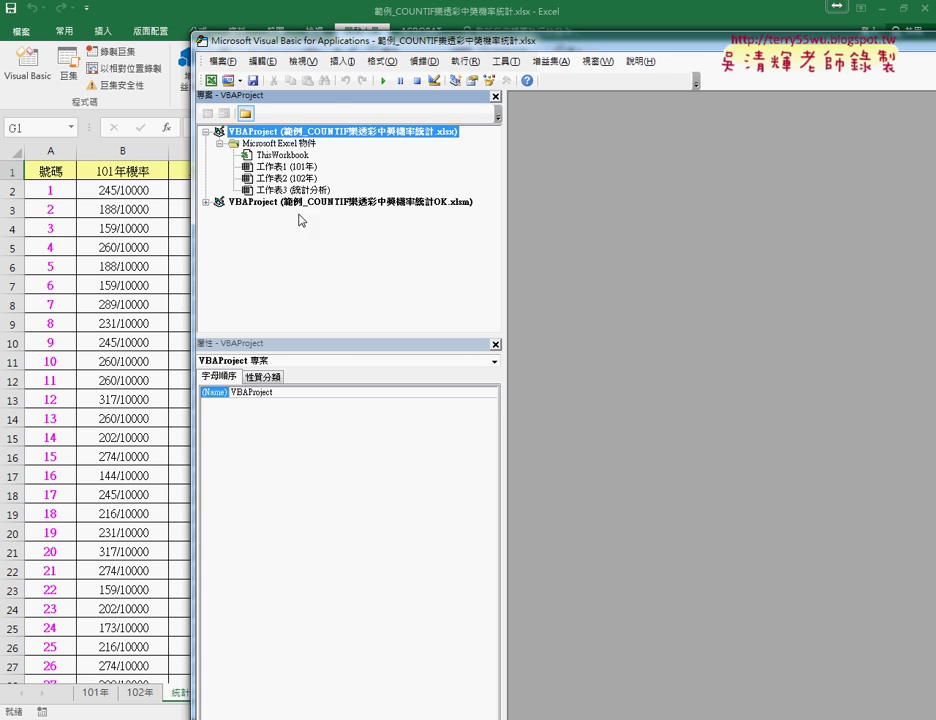
pyautogui.moveTo(330, 42); pyautogui.dragTo(335, 17)
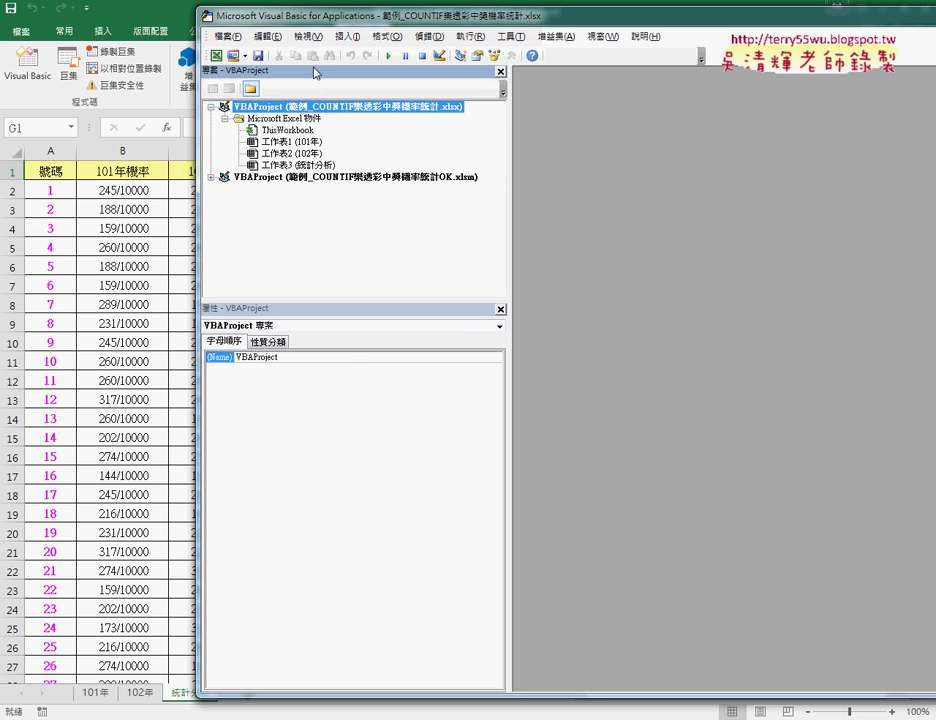
pyautogui.click(287, 130)
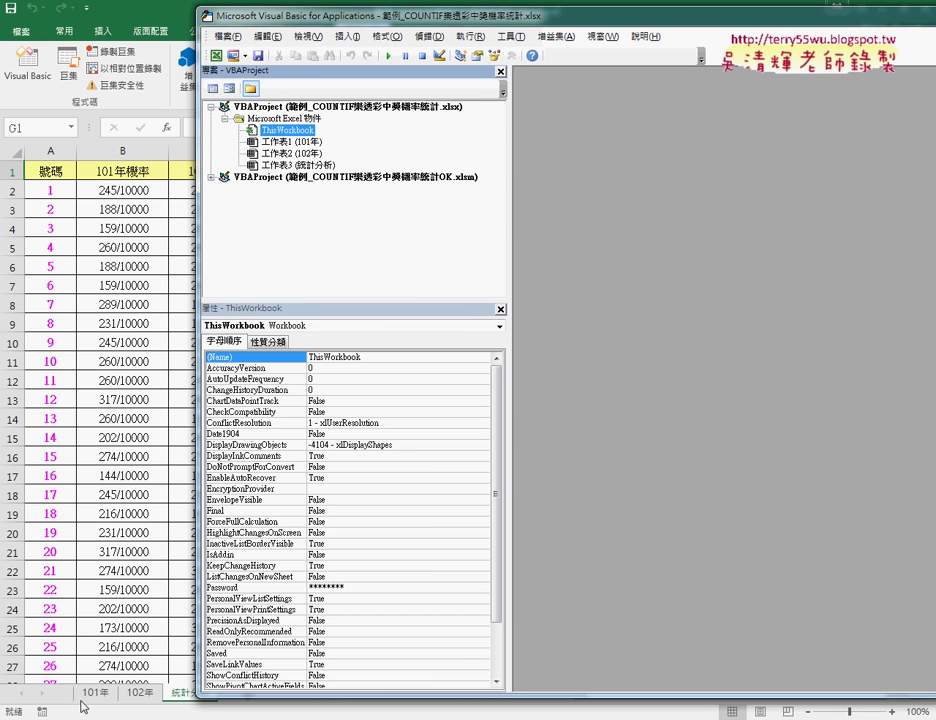
pyautogui.click(280, 141)
pyautogui.click(292, 153)
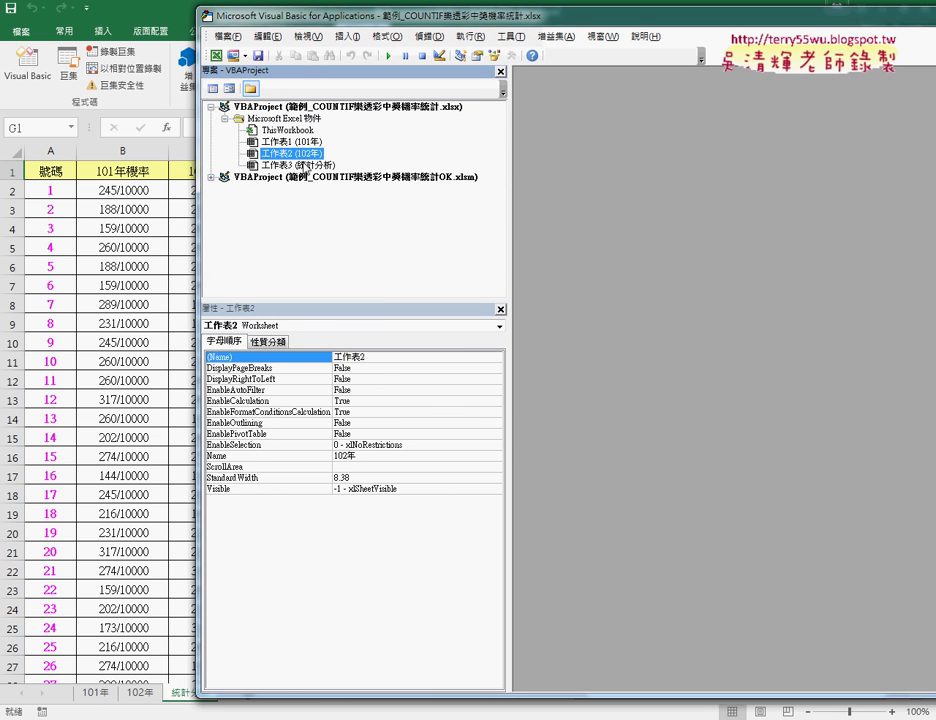
pyautogui.click(306, 167)
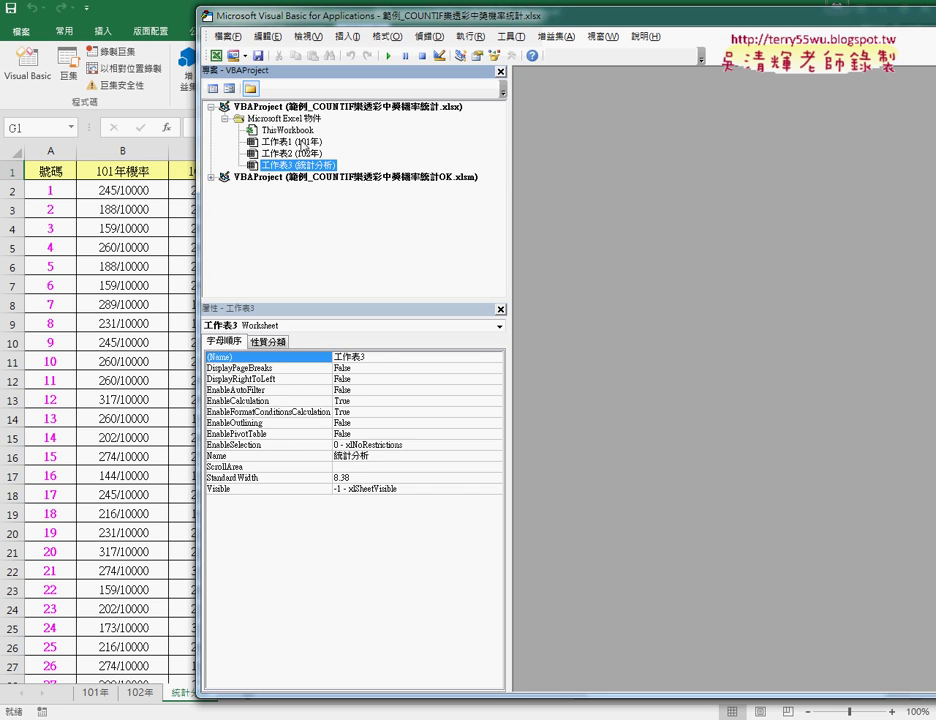
pyautogui.click(290, 141)
pyautogui.click(295, 118)
# Step: Insert a new module into the lottery project and maximize its code window
pyautogui.rightClick(293, 118)
pyautogui.moveTo(380, 178)
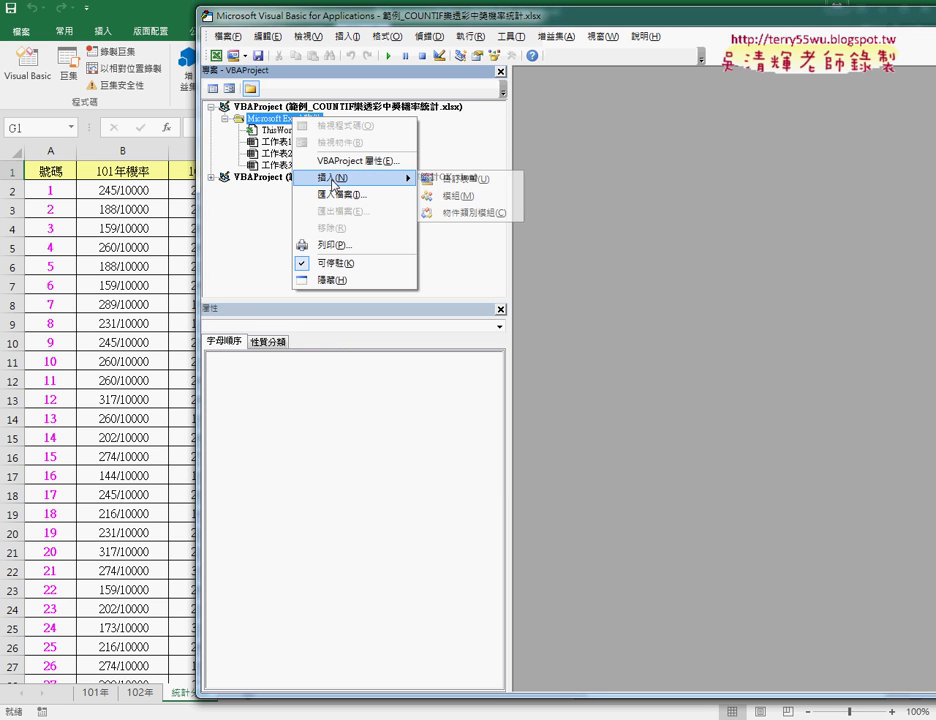
pyautogui.click(457, 200)
pyautogui.moveTo(508, 192); pyautogui.dragTo(396, 191)
pyautogui.doubleClick(540, 135)
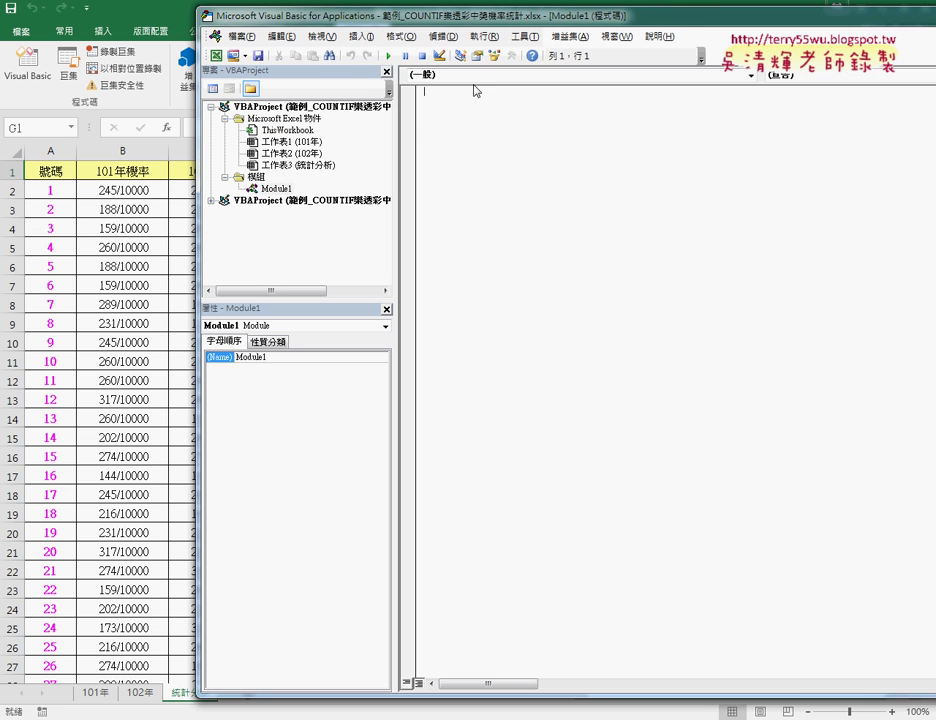
# Step: Add a Public Sub procedure named 樂透彩 to Module1
pyautogui.click(369, 37)
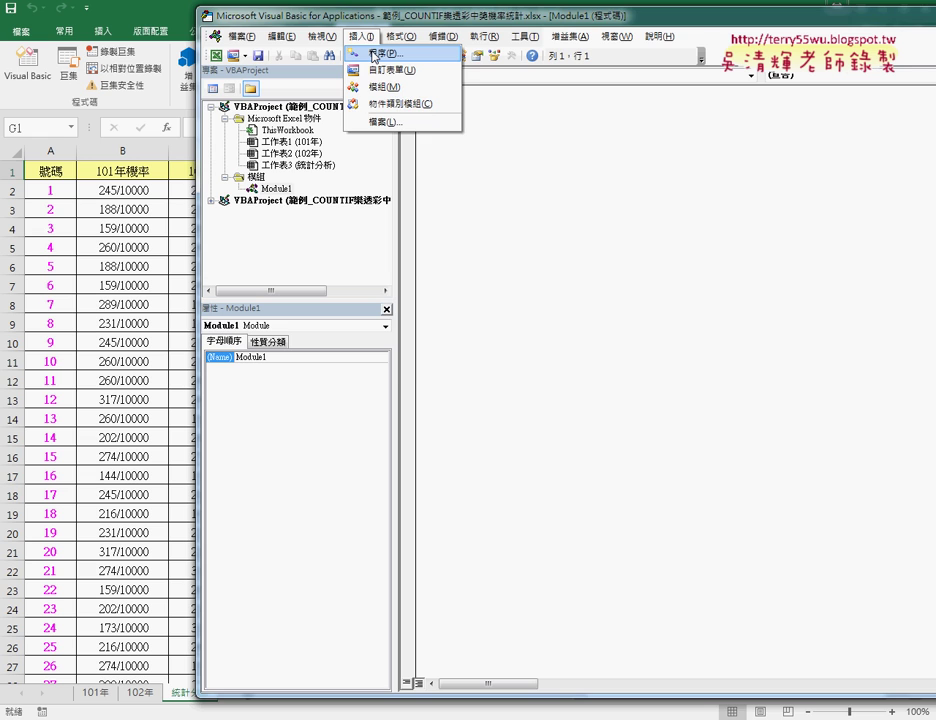
pyautogui.click(375, 55)
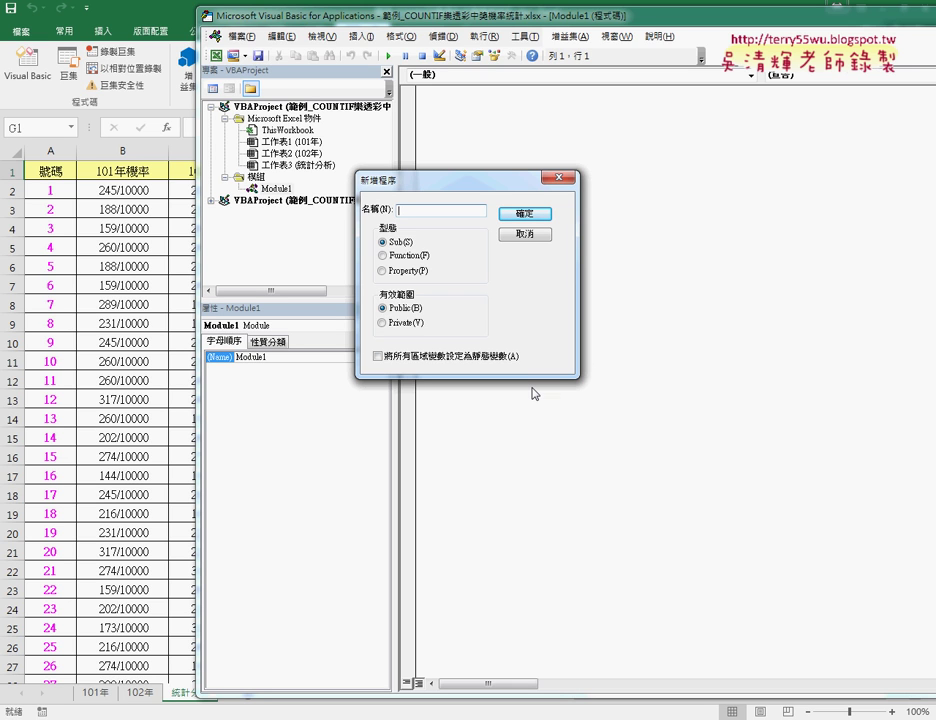
pyautogui.write('x4')
pyautogui.write('w4')
pyautogui.write('h93')
pyautogui.click(536, 213)
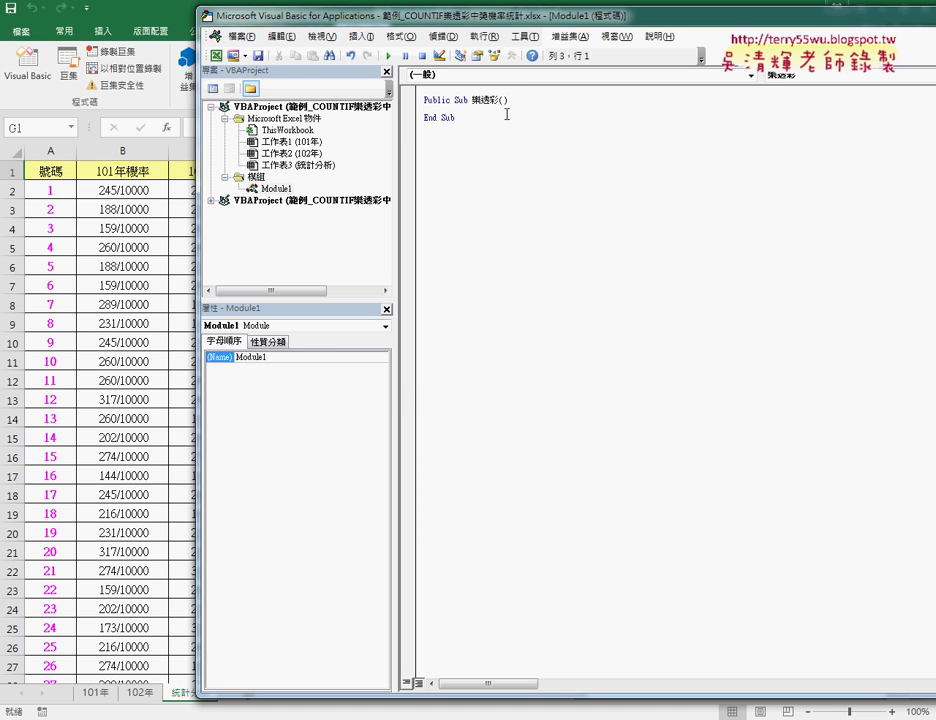
# Step: Set the 撰寫風格 code font size to 12 and return to the blank procedure line
pyautogui.click(545, 37)
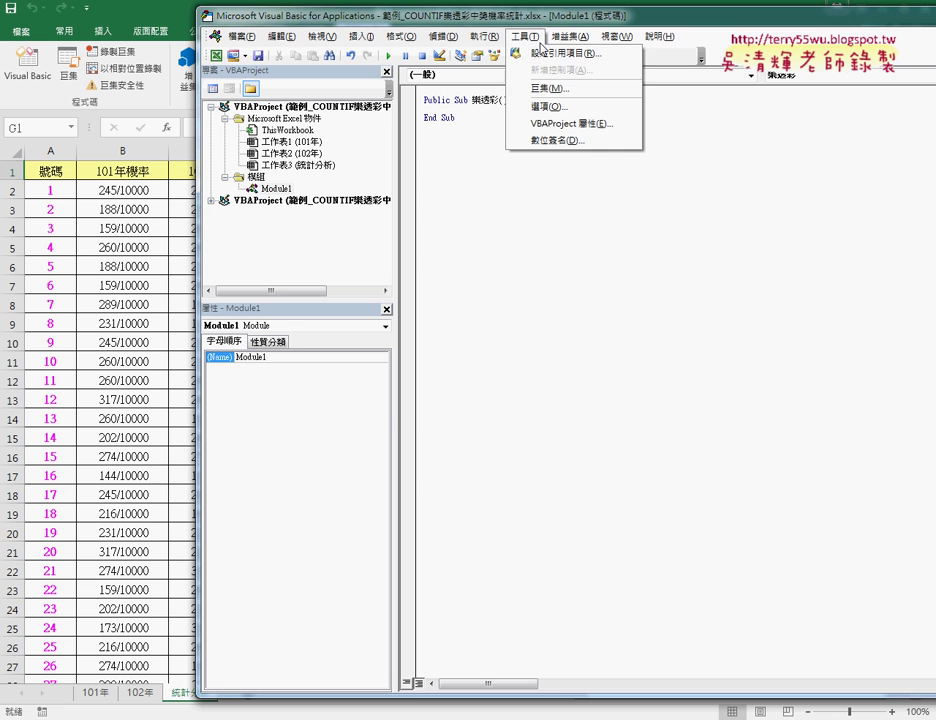
pyautogui.click(535, 107)
pyautogui.click(380, 190)
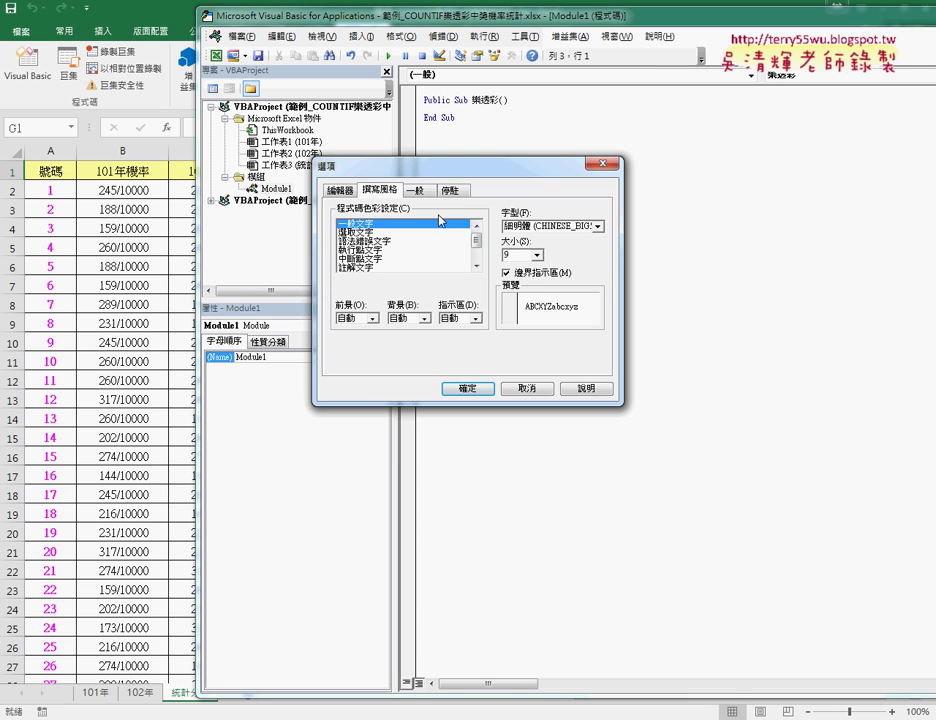
pyautogui.click(537, 256)
pyautogui.click(520, 316)
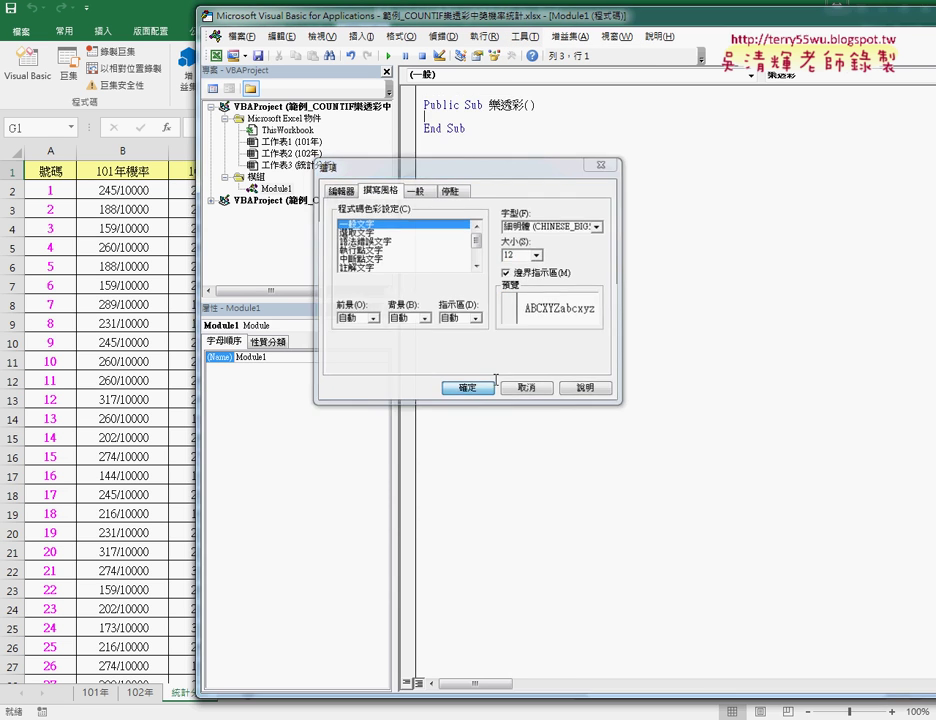
pyautogui.click(468, 388)
pyautogui.click(428, 95)
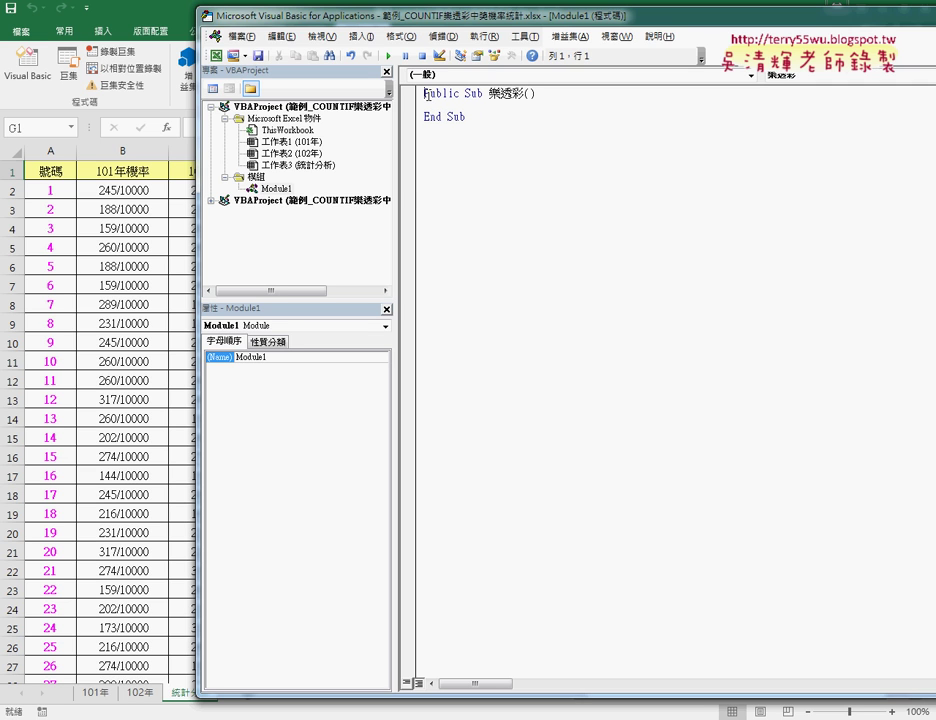
pyautogui.click(477, 107)
# Step: Write the loop For i = 2 To Range("A2").End(xlDown).Row with its closing Next
pyautogui.moveTo(198, 176); pyautogui.dragTo(447, 176)
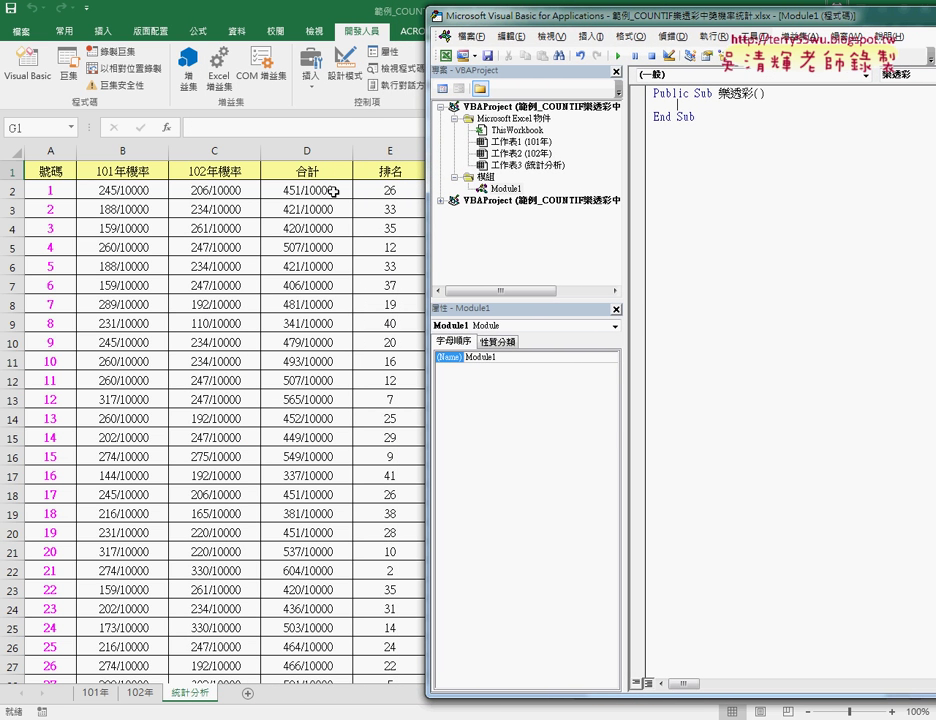
pyautogui.moveTo(427, 182); pyautogui.dragTo(252, 182)
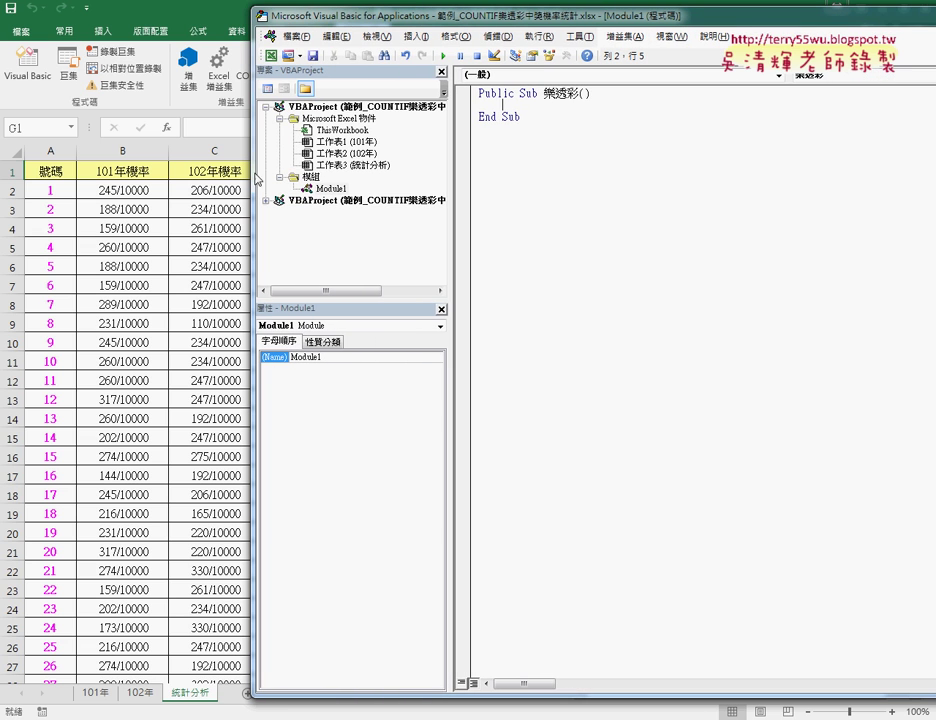
pyautogui.press('shift')
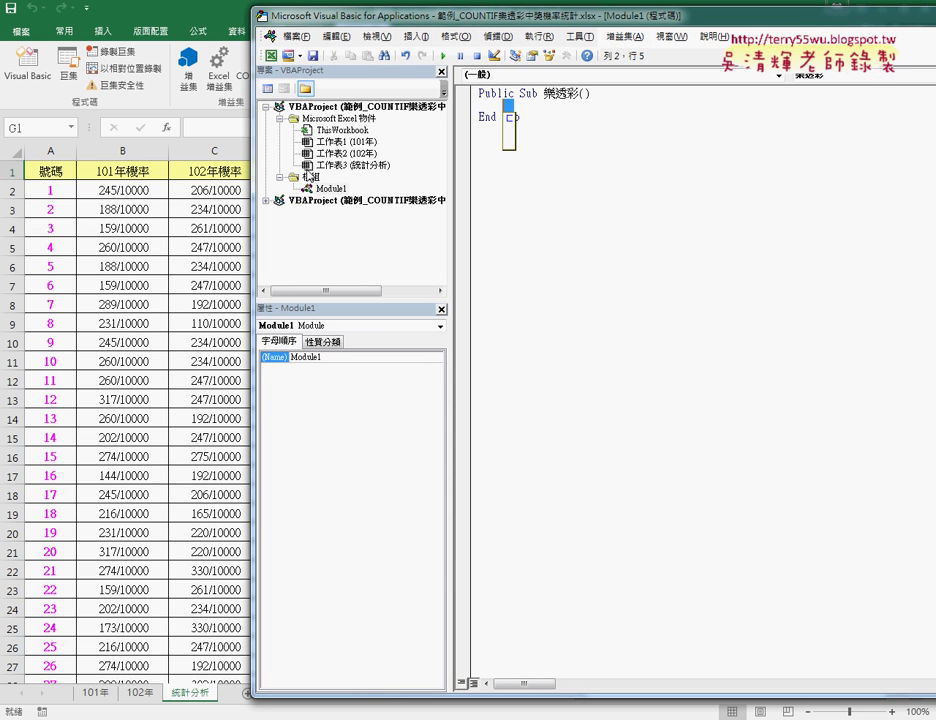
pyautogui.write('for i=')
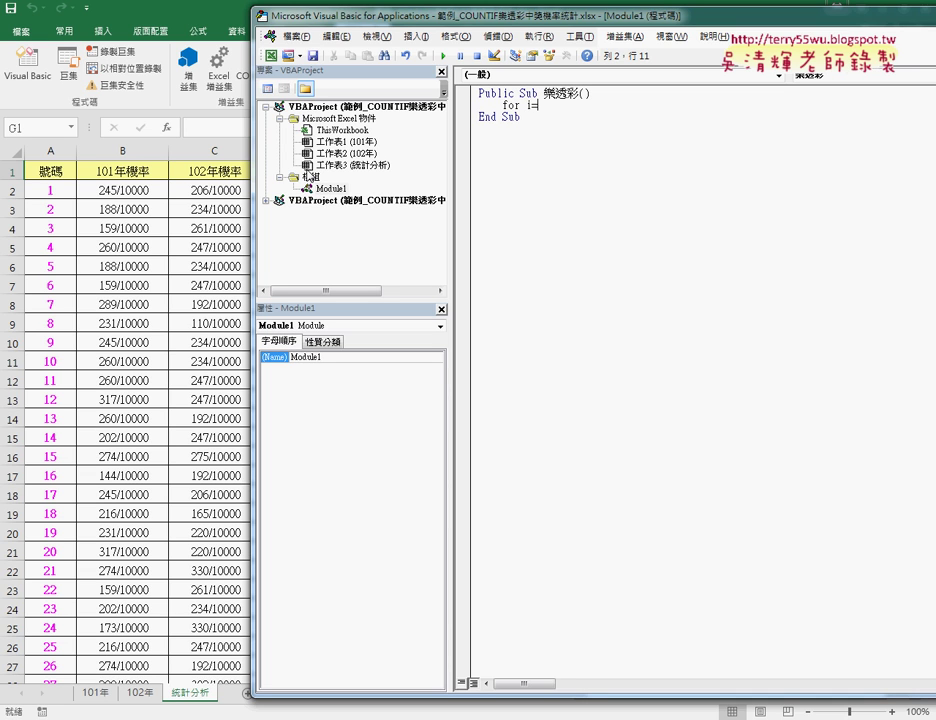
pyautogui.write('2 ')
pyautogui.write('to ')
pyautogui.write('43')
pyautogui.press('BackSpace')
pyautogui.press('BackSpace')
pyautogui.write('range')
pyautogui.write('("')
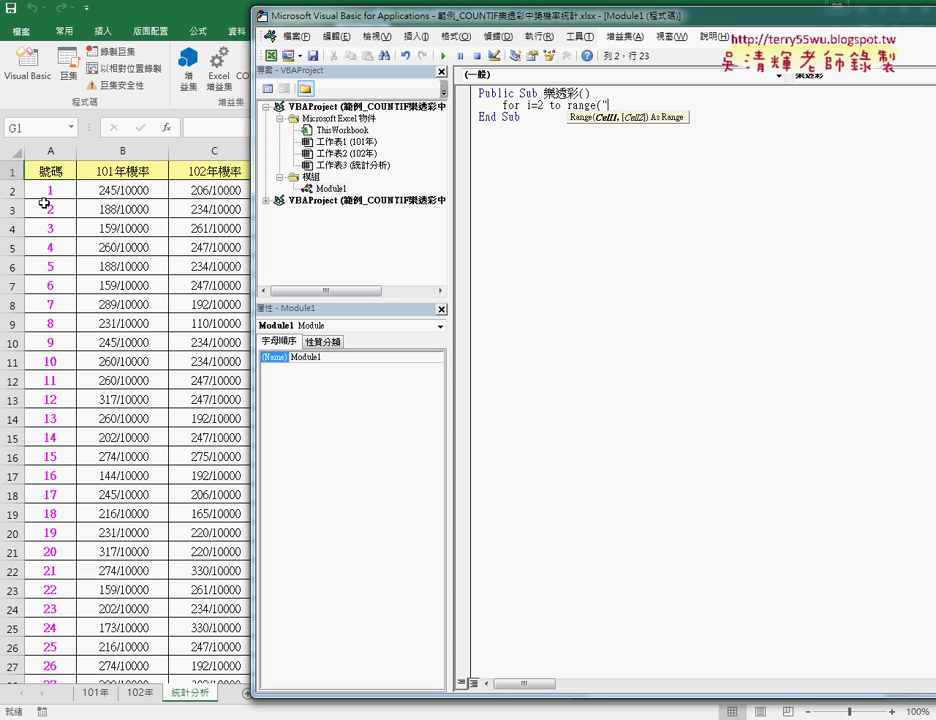
pyautogui.write('A')
pyautogui.write('2"')
pyautogui.write(').')
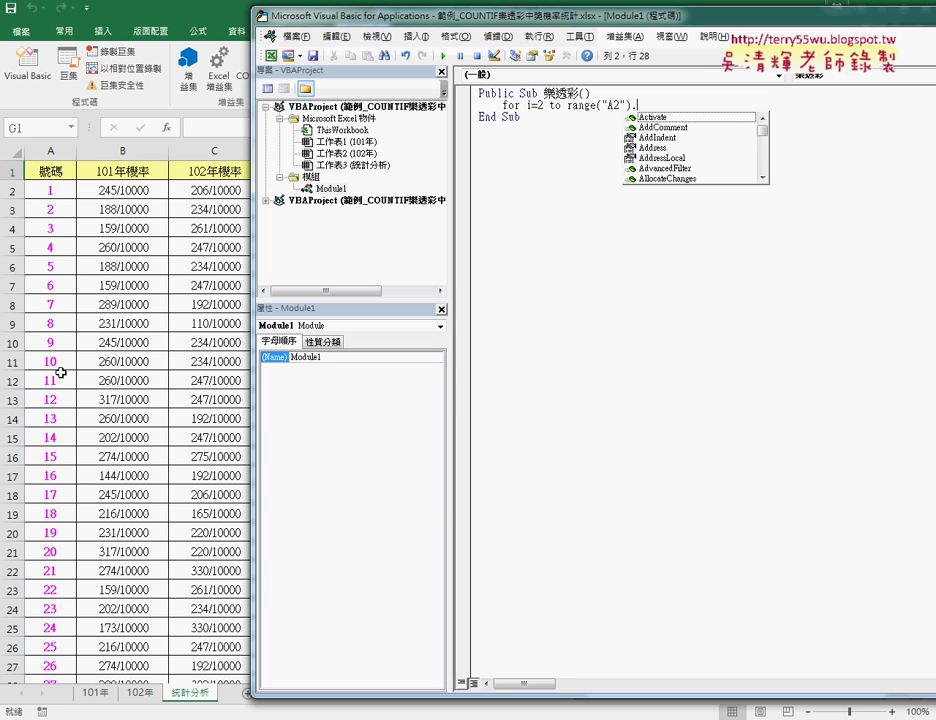
pyautogui.write('e')
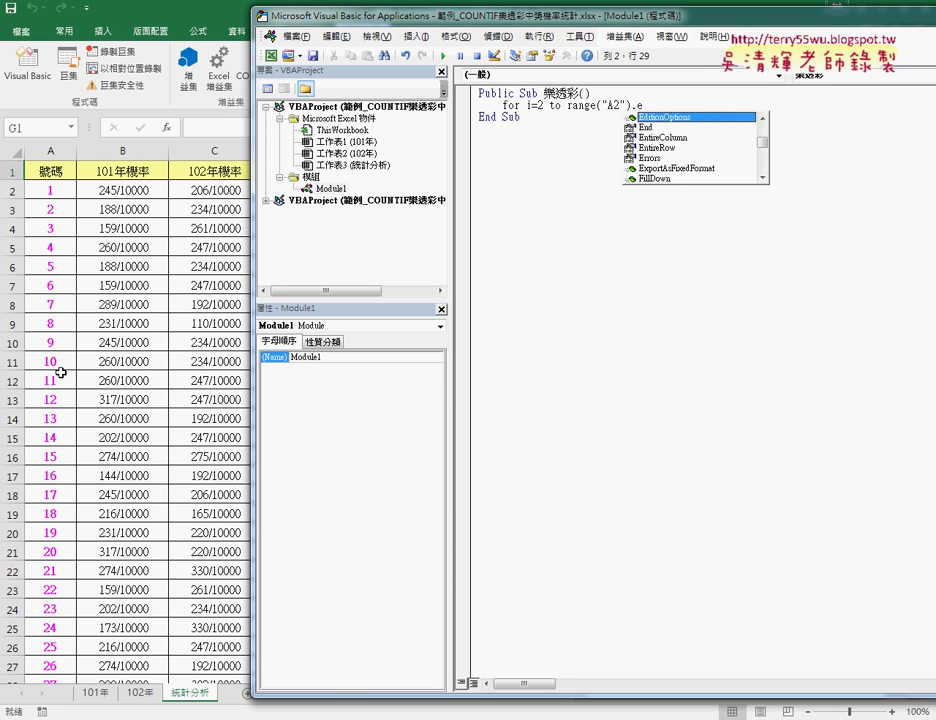
pyautogui.press('Down')
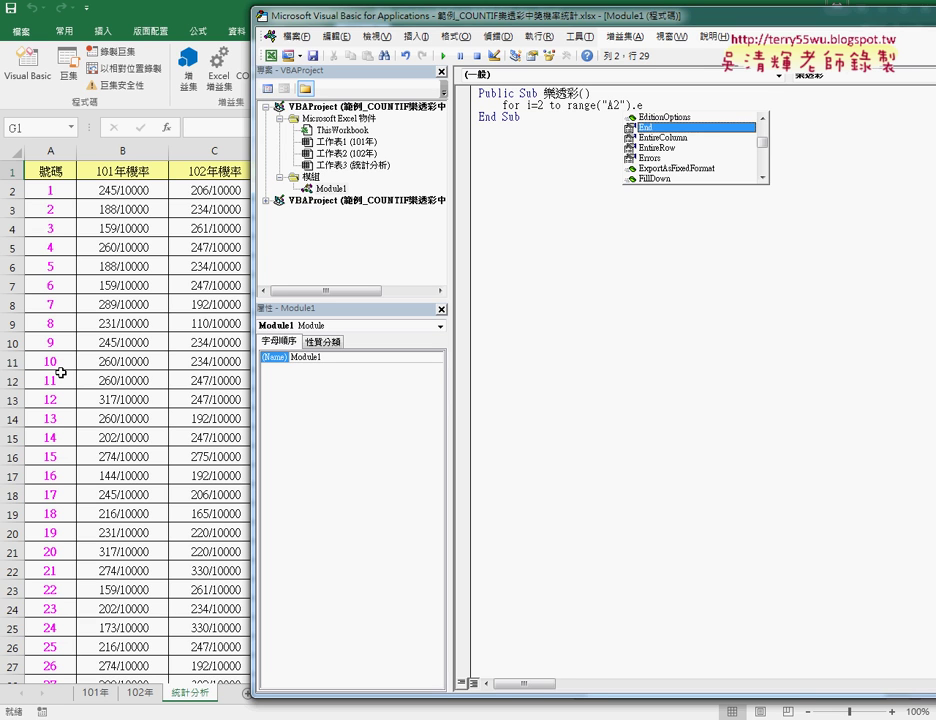
pyautogui.write('(')
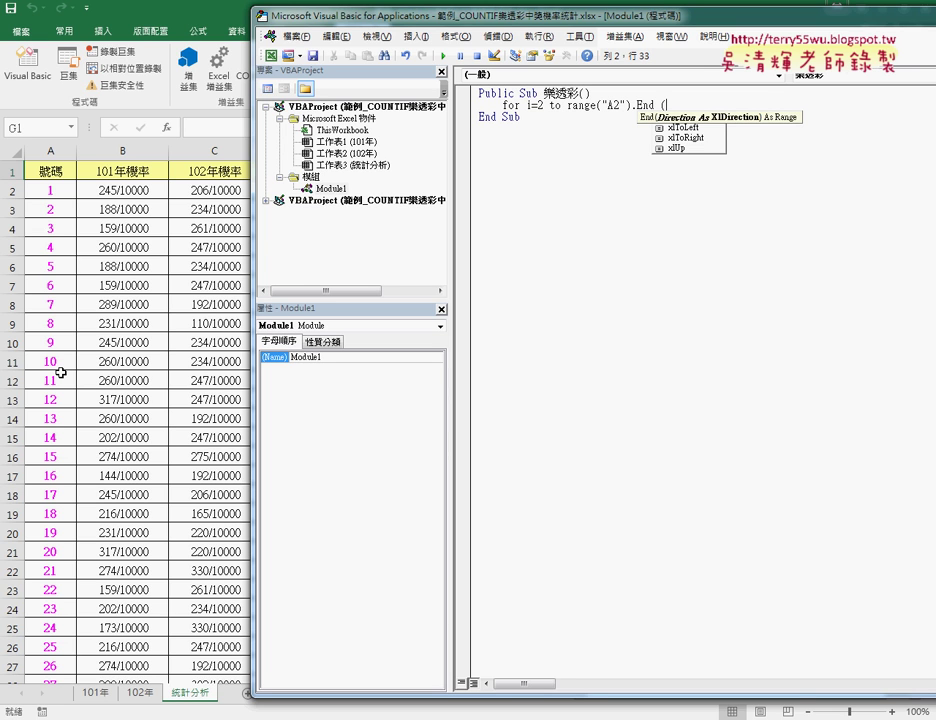
pyautogui.write('xlDown ')
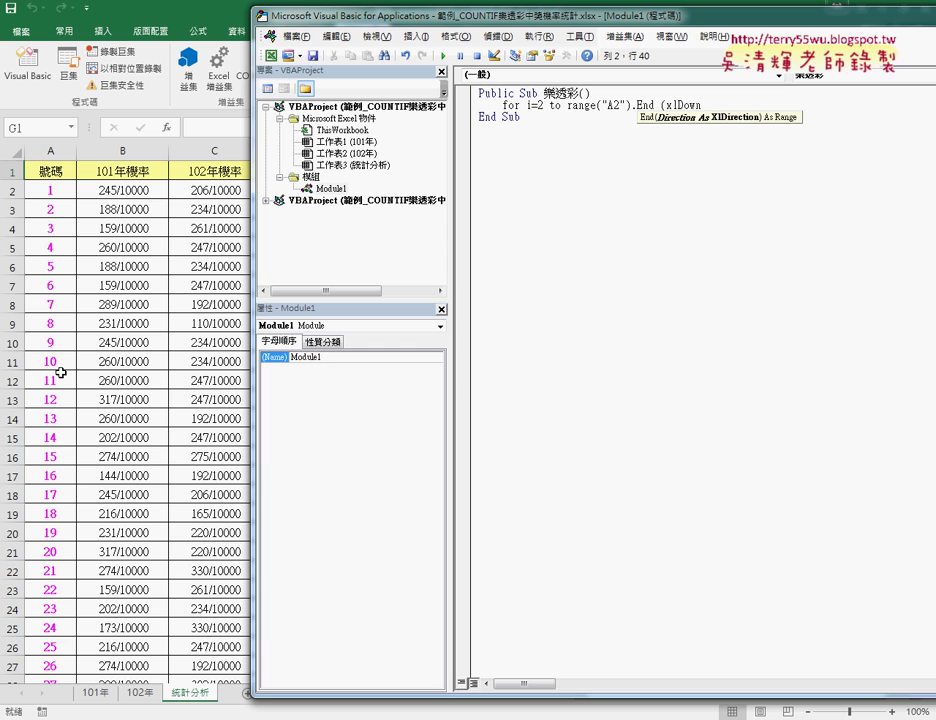
pyautogui.write('(')
pyautogui.write(').')
pyautogui.write('row')
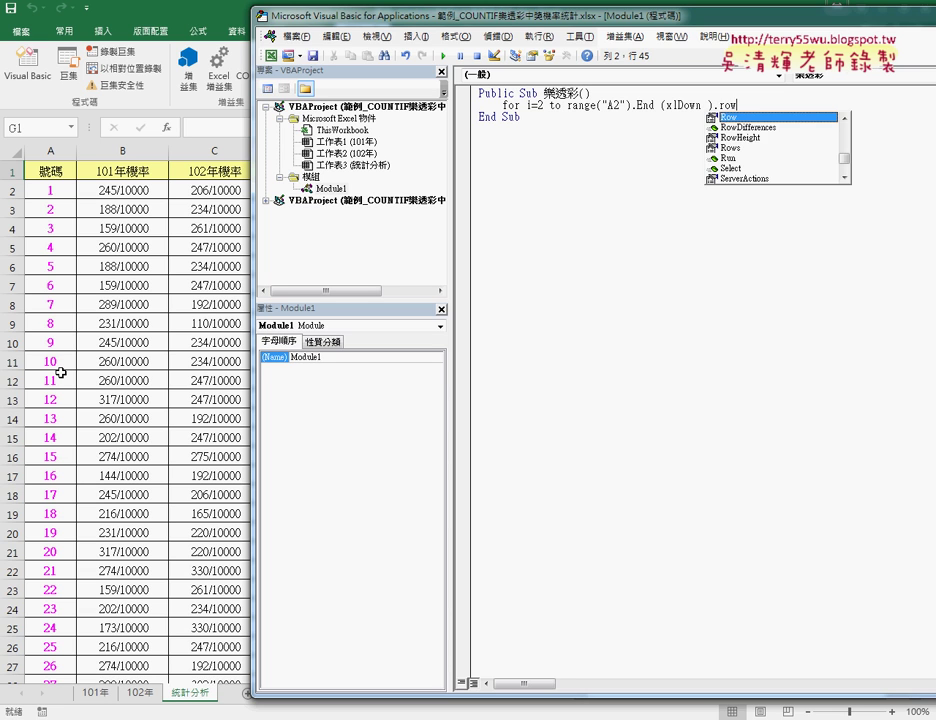
pyautogui.press('Return')
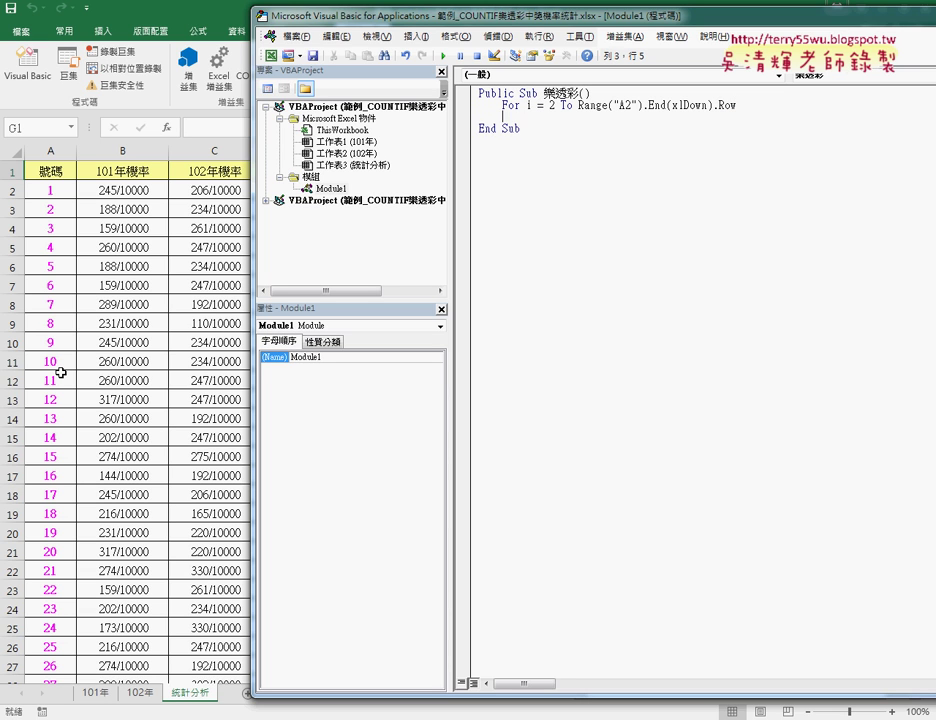
pyautogui.press('Return')
pyautogui.write('ext')
pyautogui.press('Up')
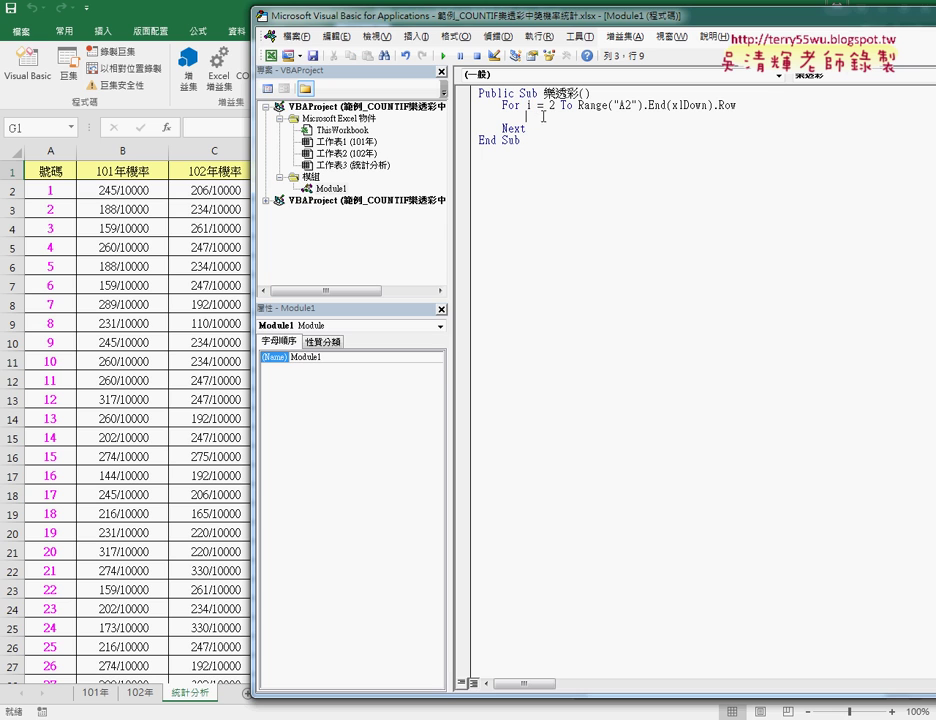
# Step: Add the line Cells(i, "B") = "" inside the loop
pyautogui.write('cells')
pyautogui.write('(i')
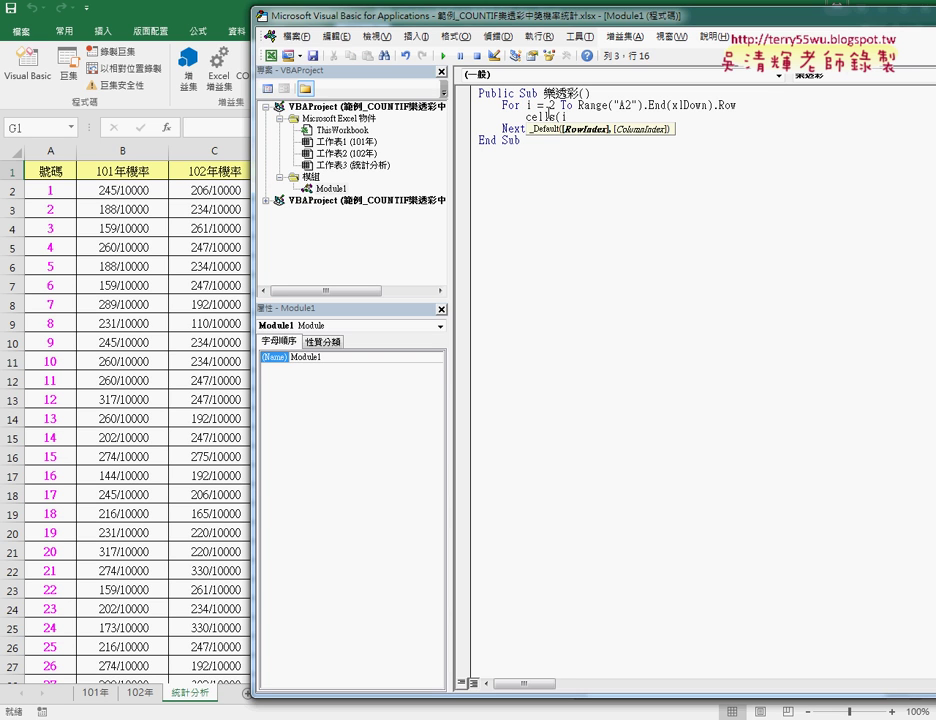
pyautogui.write(',"B")')
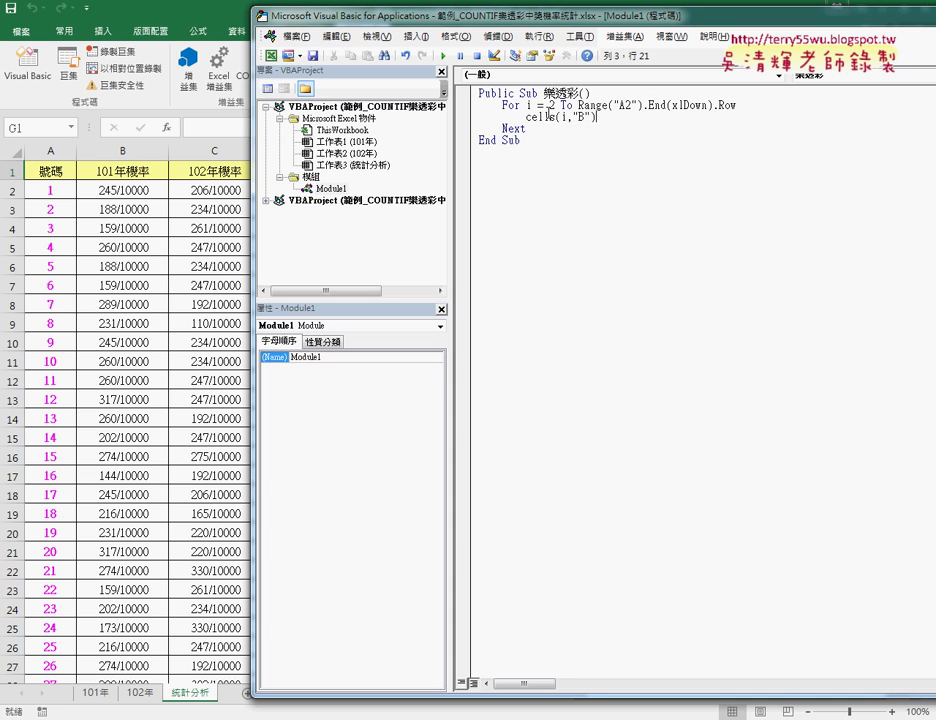
pyautogui.doubleClick(564, 117)
pyautogui.moveTo(573, 117); pyautogui.dragTo(592, 117)
pyautogui.click(645, 118)
pyautogui.write('=')
pyautogui.write('"')
pyautogui.press('Return')
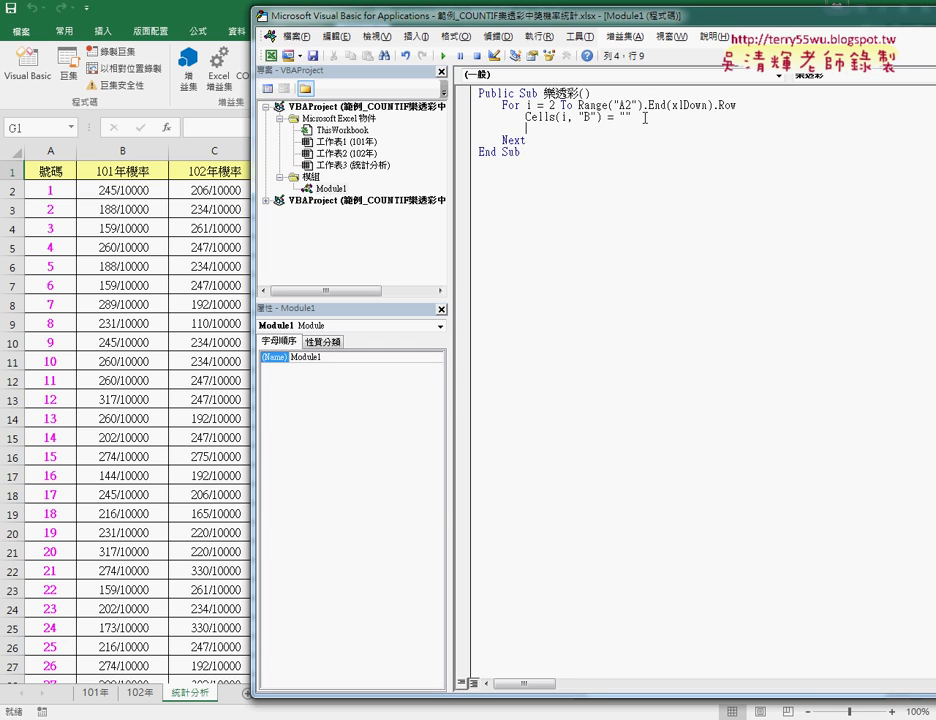
# Step: Paste three copies of that line and change their columns to C, D and E
pyautogui.moveTo(633, 117); pyautogui.dragTo(525, 117)
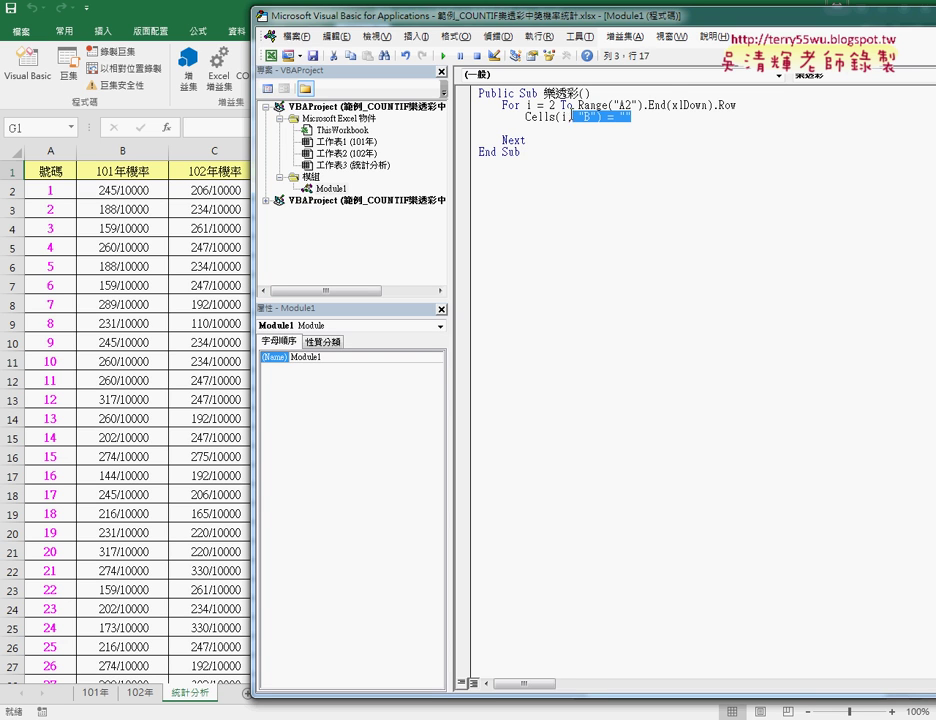
pyautogui.hotkey('ctrl', 'c')
pyautogui.press('Down')
pyautogui.hotkey('ctrl', 'v')
pyautogui.press('Return')
pyautogui.hotkey('ctrl', 'v')
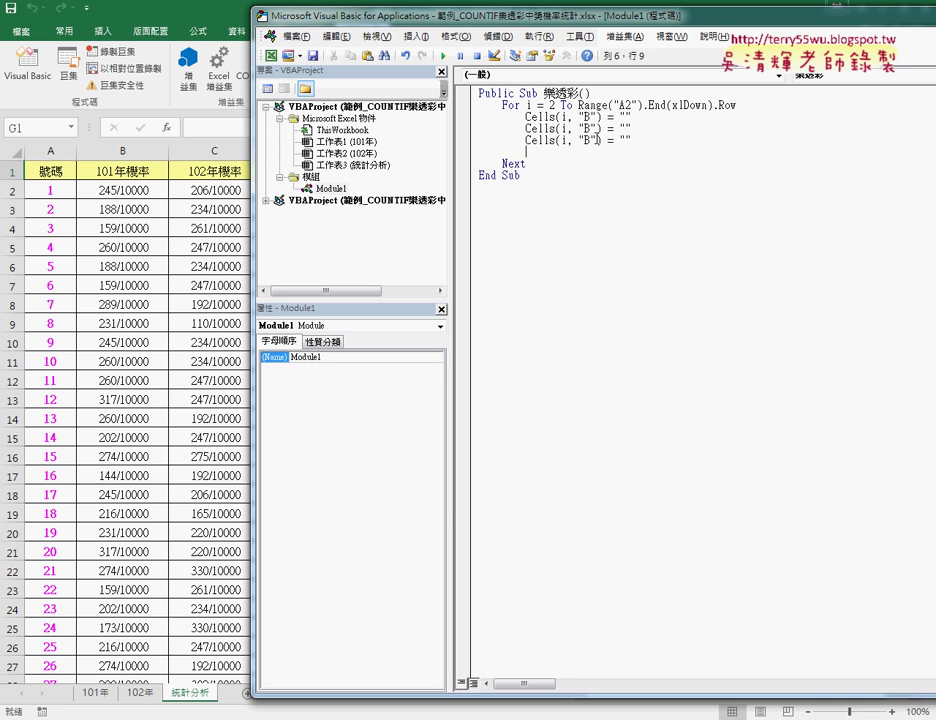
pyautogui.press('Return')
pyautogui.hotkey('ctrl', 'v')
pyautogui.doubleClick(587, 128)
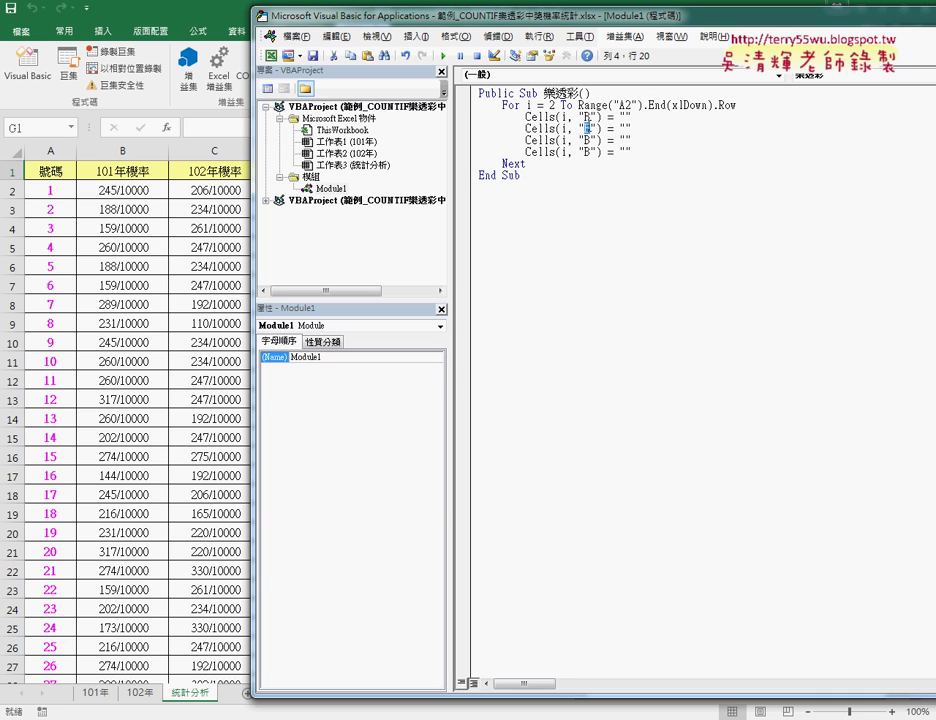
pyautogui.write('C')
pyautogui.doubleClick(587, 140)
pyautogui.write('D')
pyautogui.doubleClick(588, 152)
pyautogui.write('E')
pyautogui.click(644, 183)
# Step: Ctrl-drag a copy of the whole 樂透彩 Sub below End Sub and rename it 樂透彩清除()
pyautogui.click(626, 117)
pyautogui.moveTo(537, 184); pyautogui.dragTo(478, 92)
pyautogui.moveTo(522, 126); pyautogui.dragTo(501, 213)
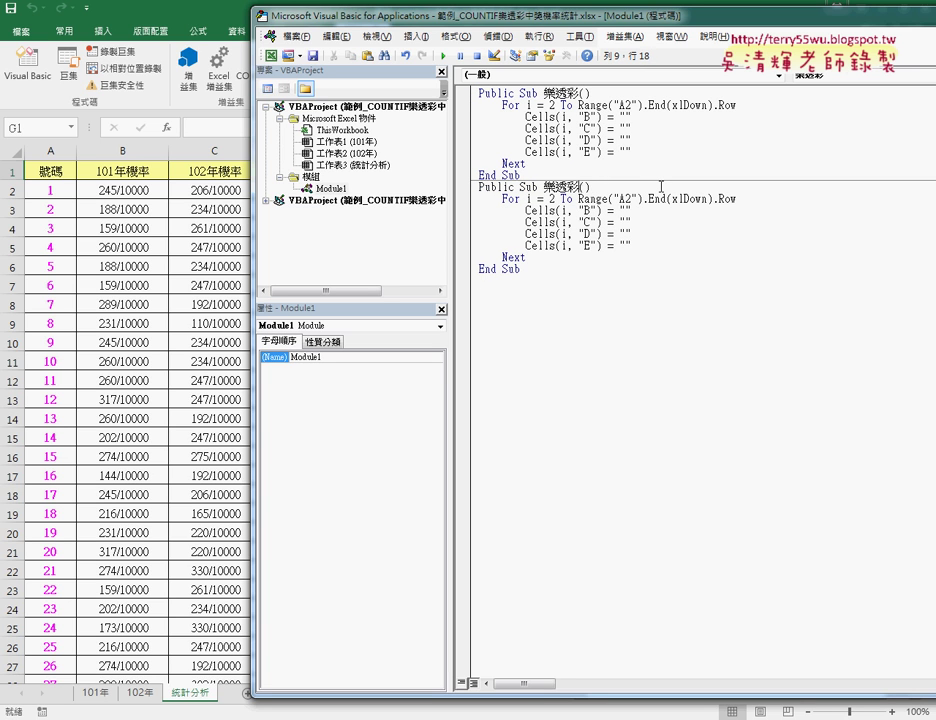
pyautogui.write('清除')
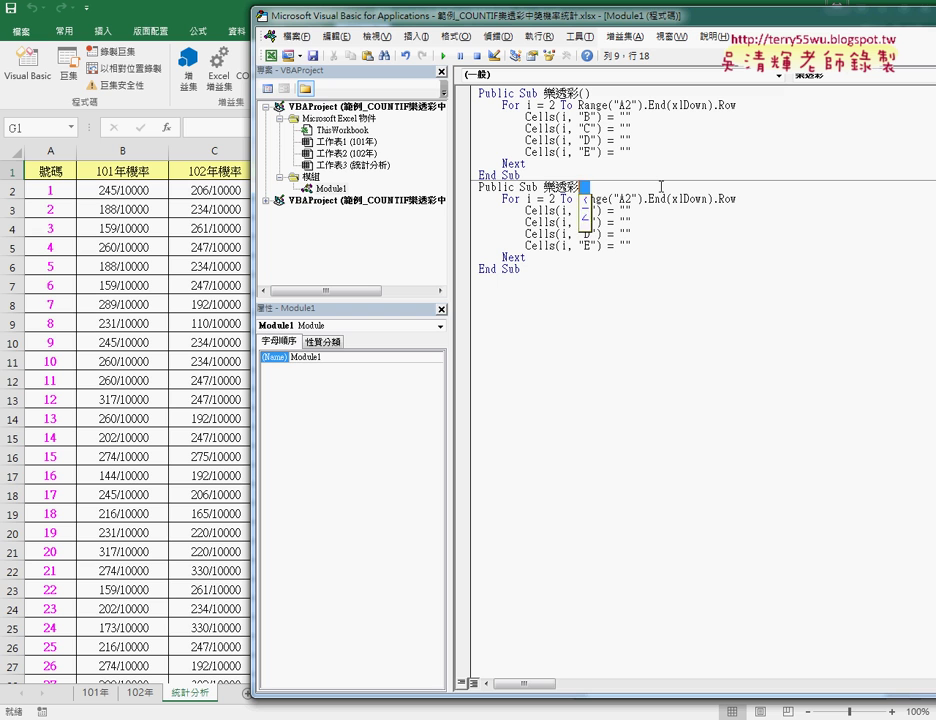
pyautogui.press('Return')
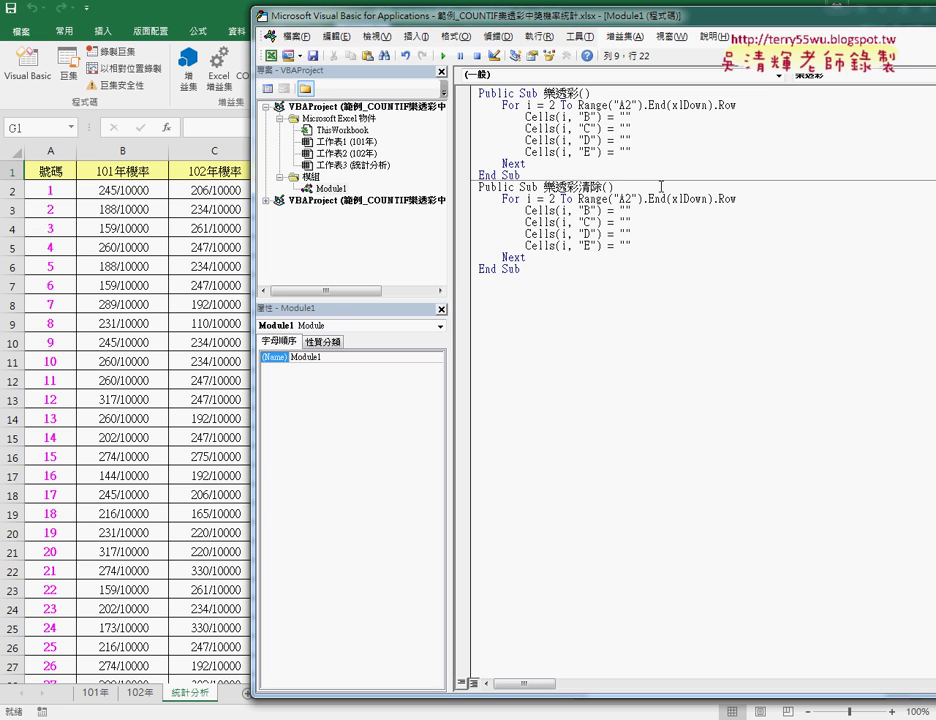
pyautogui.click(580, 222)
pyautogui.moveTo(574, 22); pyautogui.dragTo(676, 22)
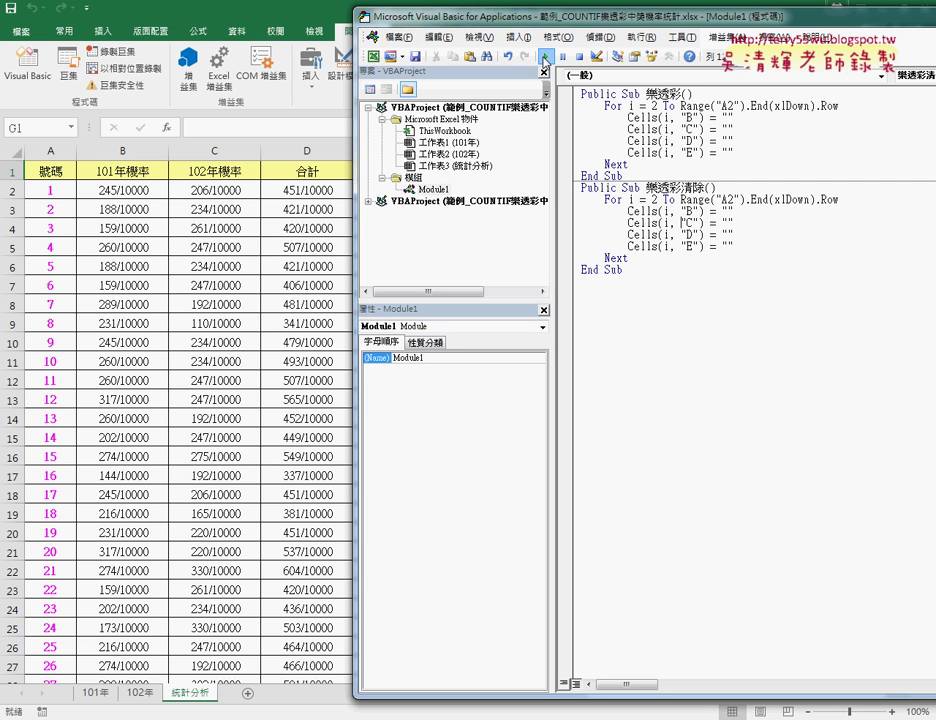
# Step: Run 樂透彩清除 to blank columns B–E, then resize the editor and return to 樂透彩
pyautogui.click(545, 58)
pyautogui.moveTo(355, 228)
pyautogui.mouseDown()
pyautogui.moveTo(483, 228)
pyautogui.moveTo(286, 228)
pyautogui.mouseUp()
pyautogui.click(660, 117)
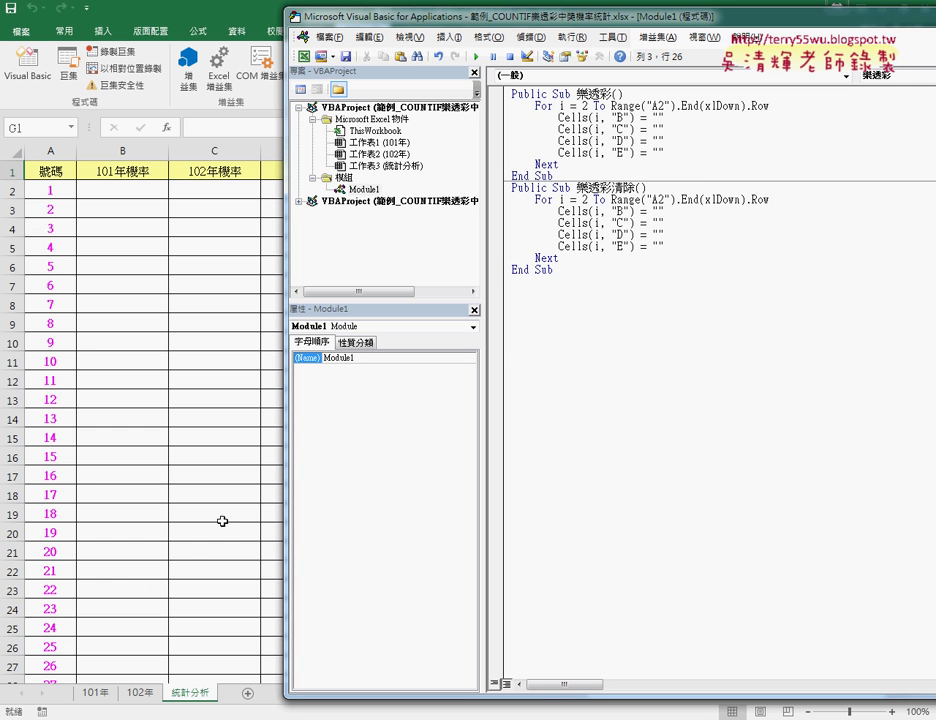
# Step: Select the For…Next formula block in 樂透彩程式碼.docx, then select the 樂透彩 macro in the editor
pyautogui.moveTo(110, 719)
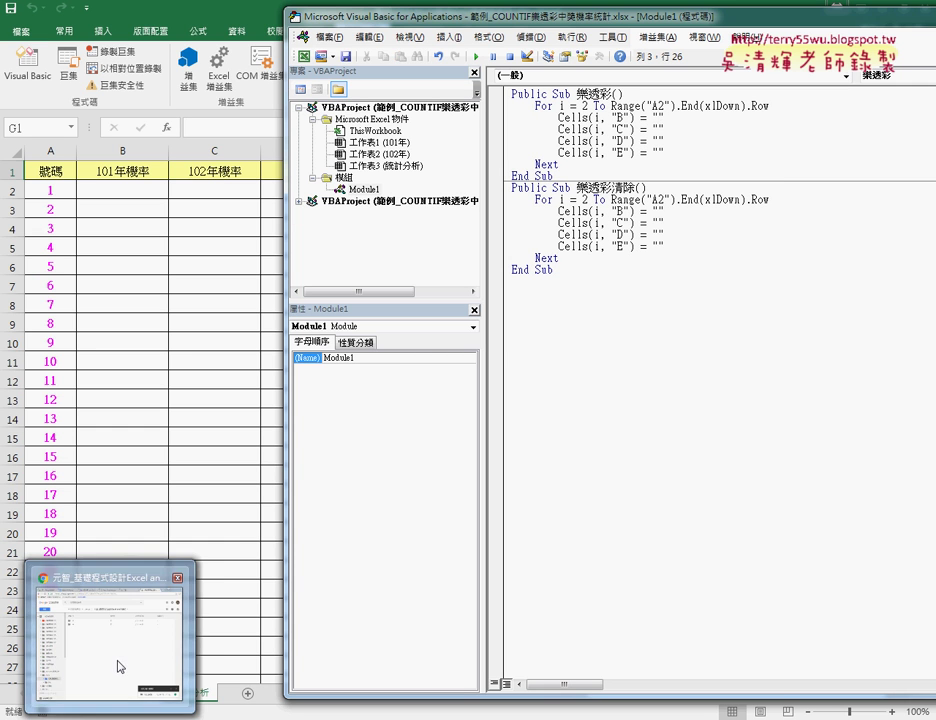
pyautogui.click(119, 668)
pyautogui.click(218, 18)
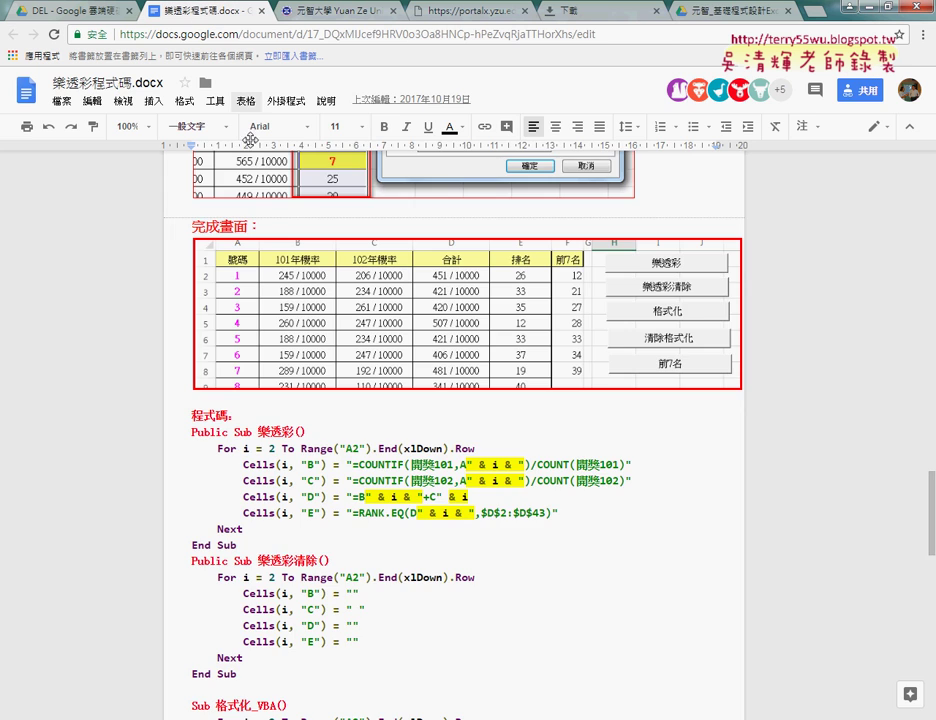
pyautogui.scroll(-2, 324, 390)
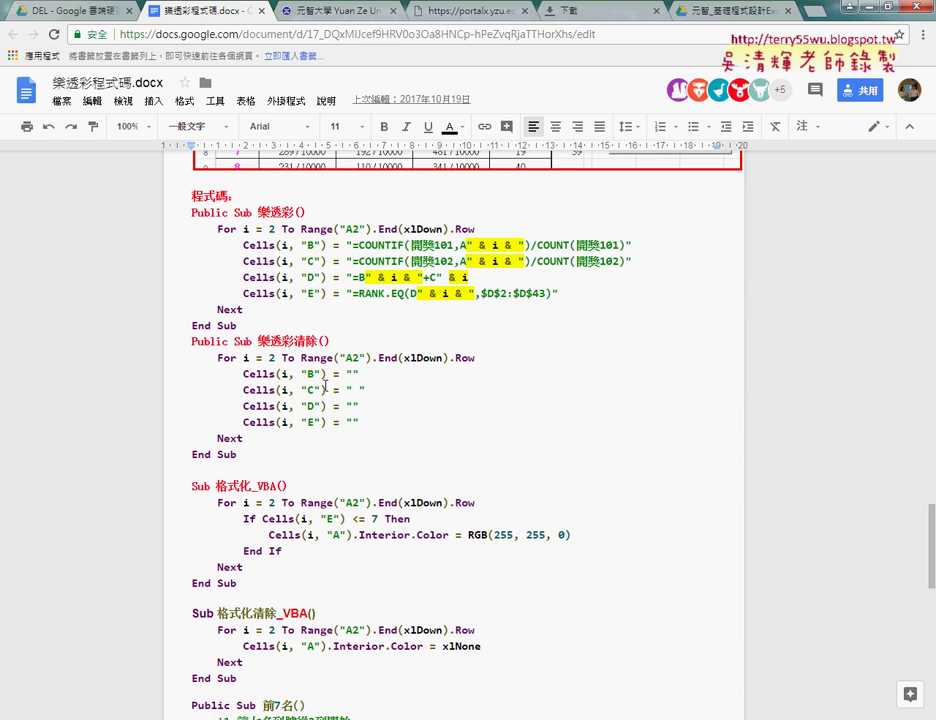
pyautogui.scroll(-5, 327, 385)
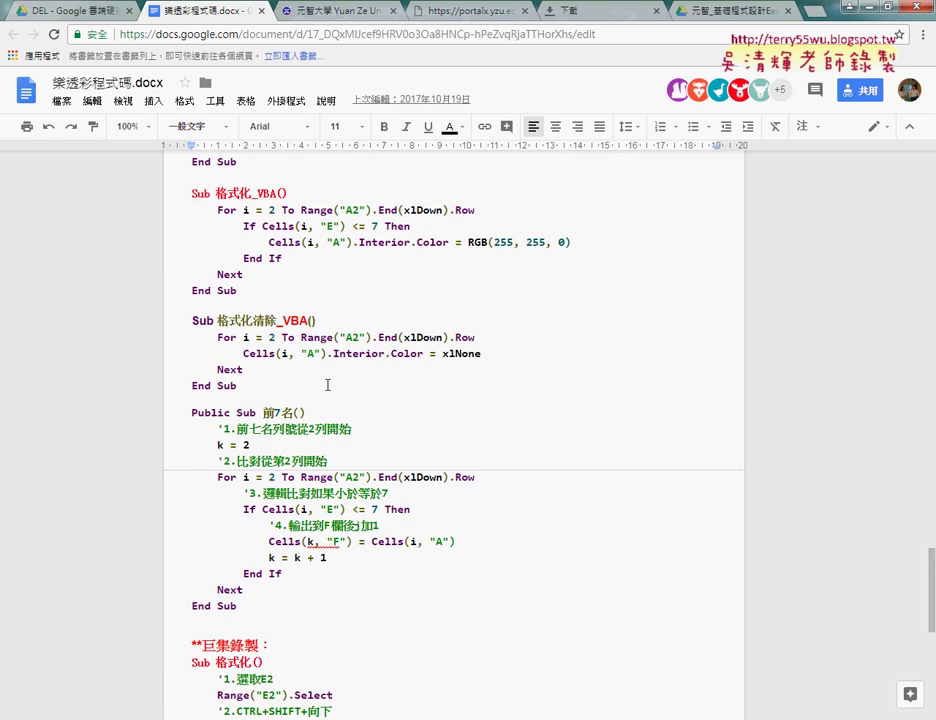
pyautogui.scroll(5, 327, 384)
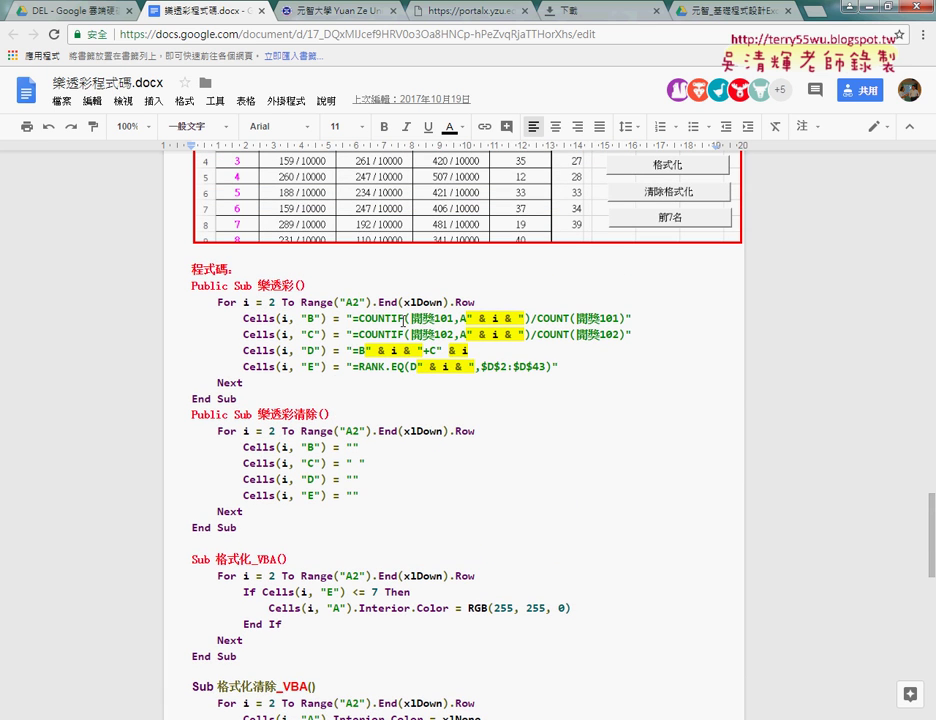
pyautogui.doubleClick(254, 382)
pyautogui.moveTo(254, 382); pyautogui.dragTo(173, 297)
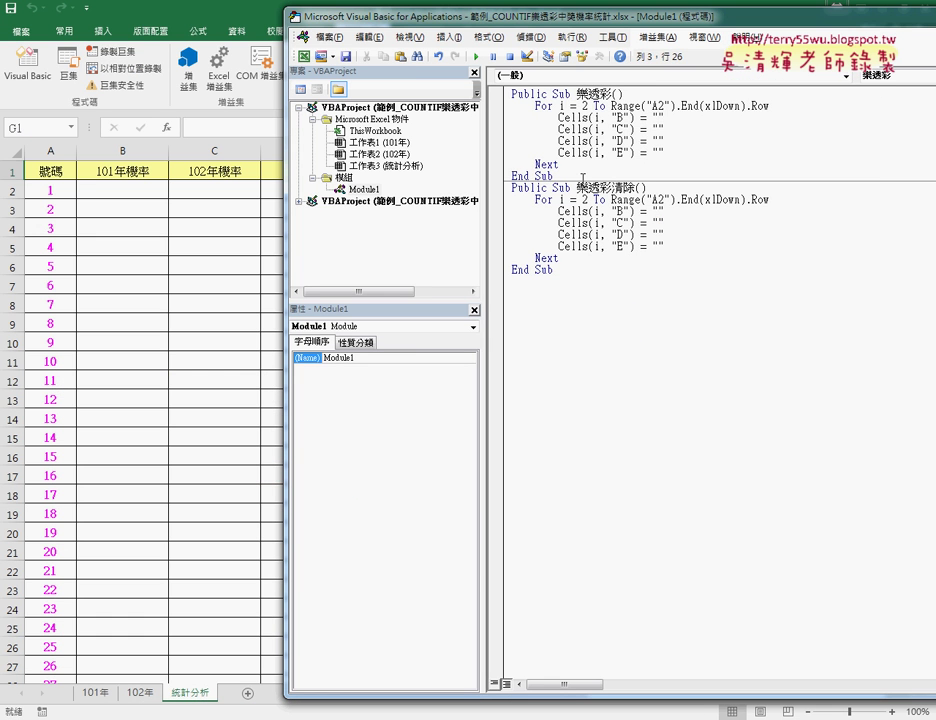
pyautogui.moveTo(554, 176); pyautogui.dragTo(510, 88)
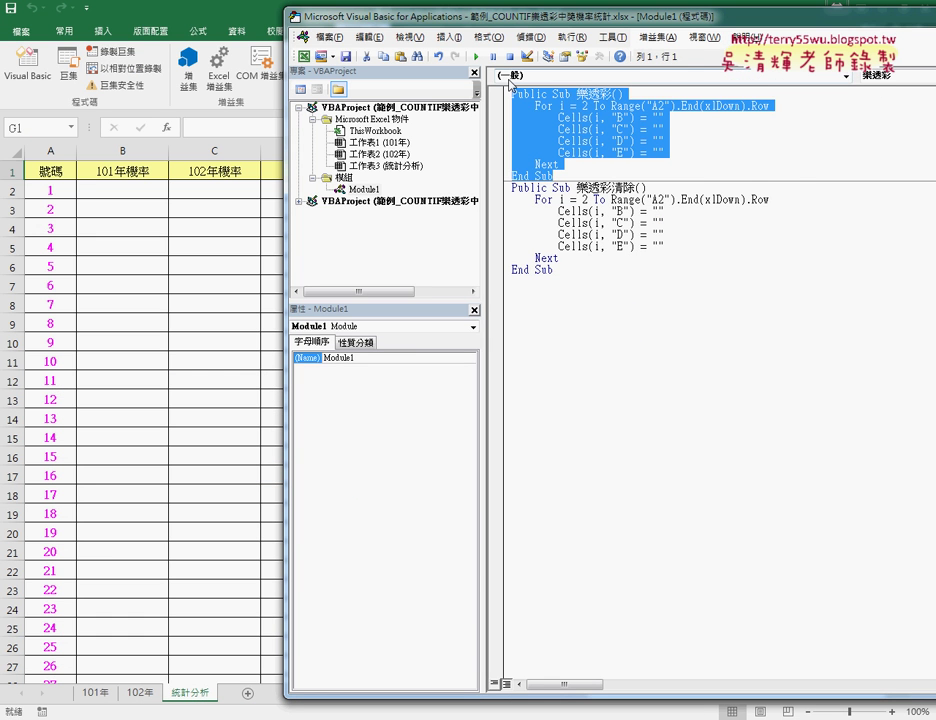
# Step: Paste the COUNTIF/sum/RANK.EQ loop over 樂透彩's loop body and run it with F5
pyautogui.hotkey('ctrl', 'v')
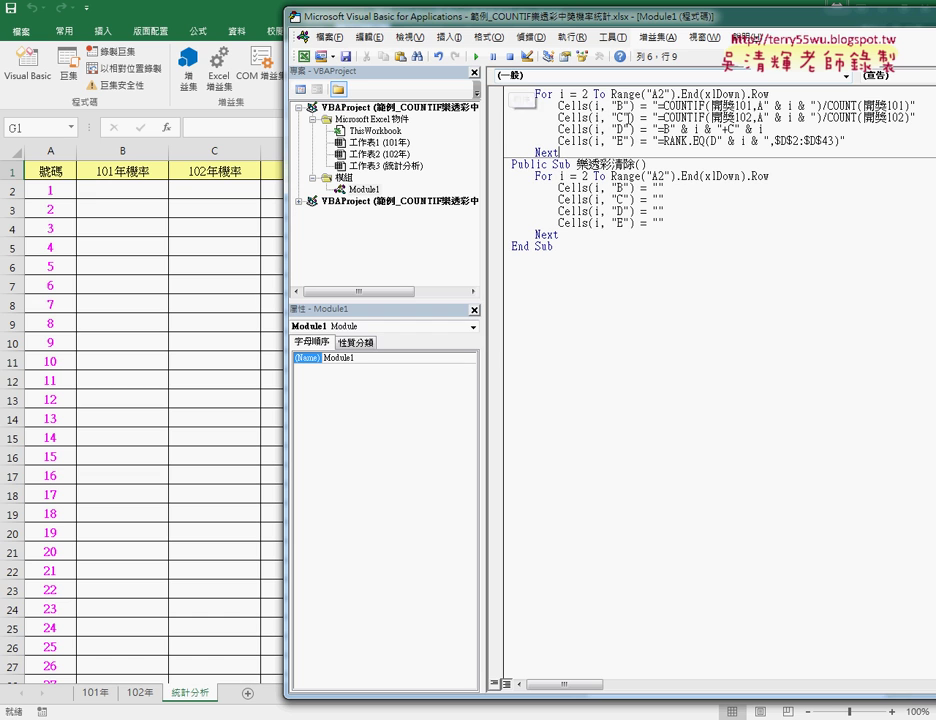
pyautogui.click(601, 129)
pyautogui.hotkey('ctrl', 'z')
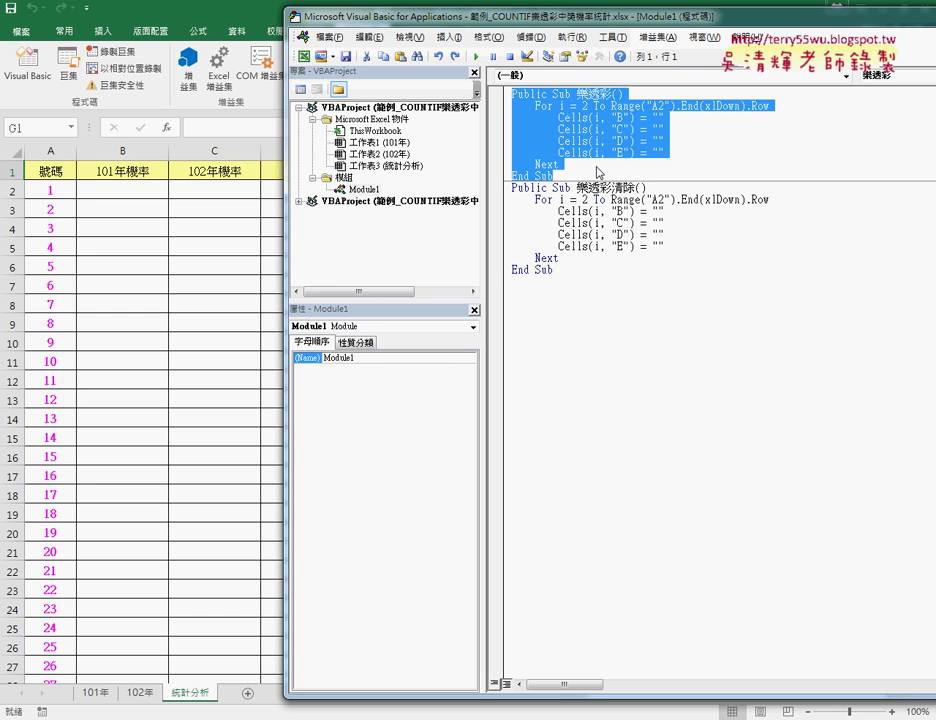
pyautogui.click(617, 160)
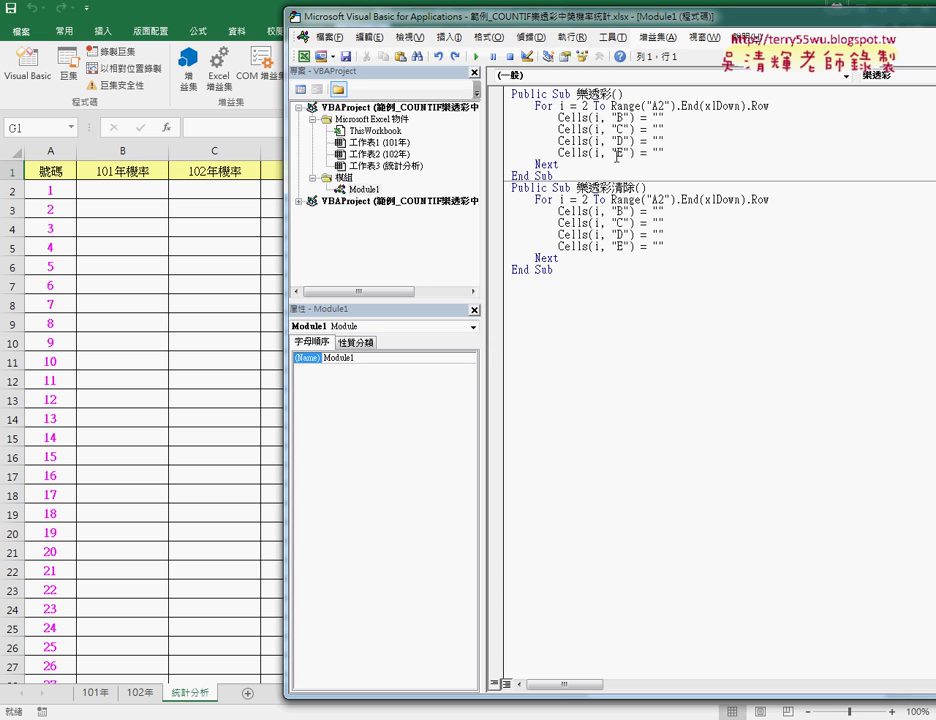
pyautogui.moveTo(514, 170); pyautogui.dragTo(514, 112)
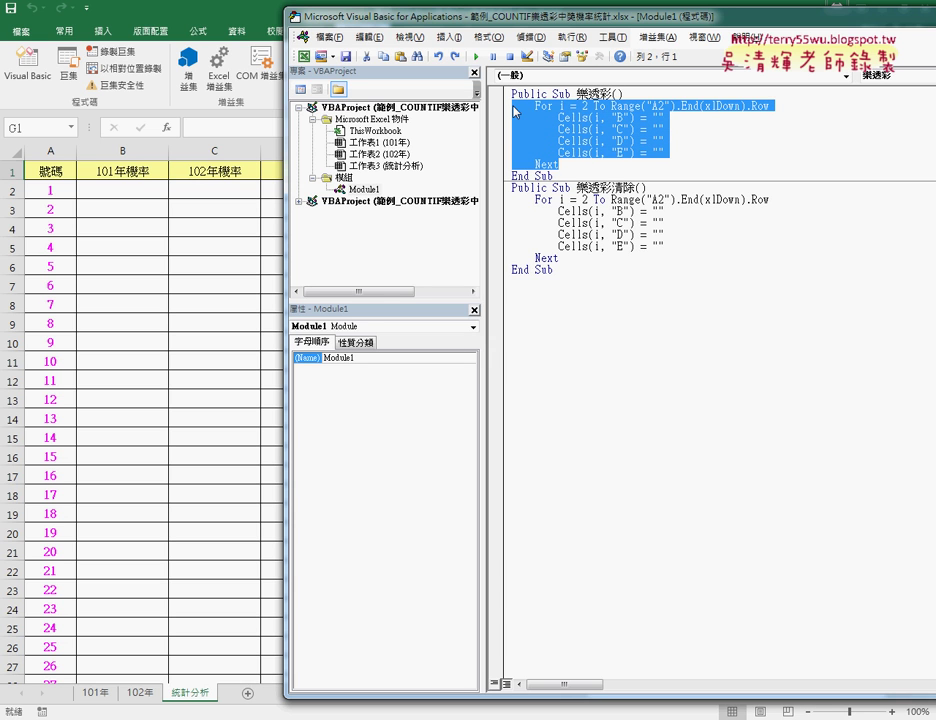
pyautogui.write('For i = 2 To Range("A2").End(xlDown).Row         Cells(i, "B") = "=COUNTIF(開獎101,A" & i & ")/COUNT(開獎101)"         Cells(i, "C") = "=COUNTIF(開獎102,A" & i & ")/COUNT(開獎102)"         Cells(i, "D") = "=B" & i & "+C" & i         Cells(i, "E") = "=RANK.EQ(D" & i & ",$D$2:$D$43)"     Next')
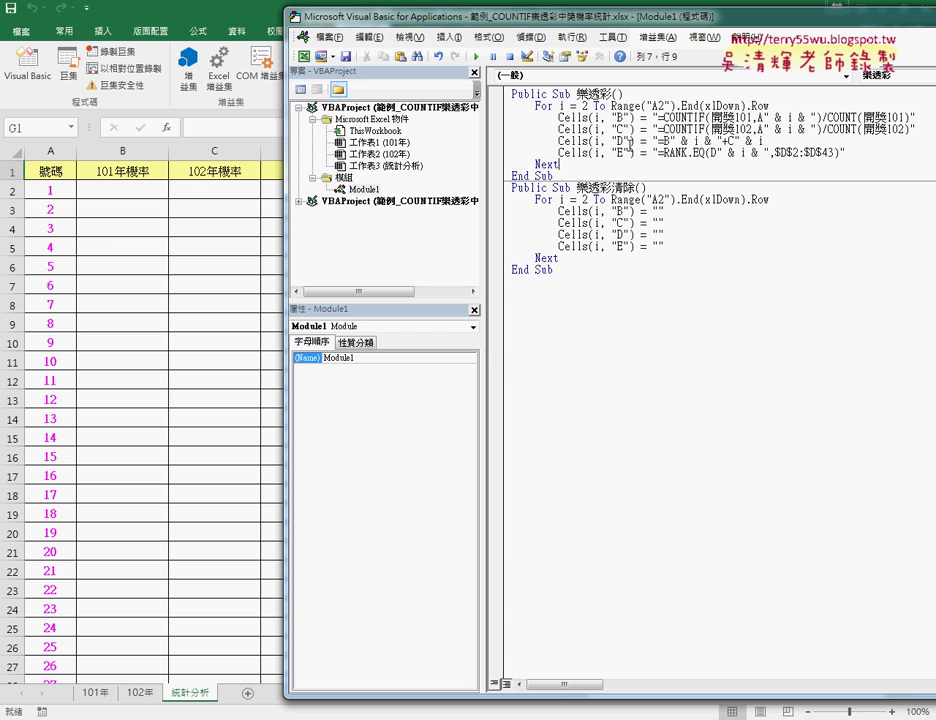
pyautogui.press('F5')
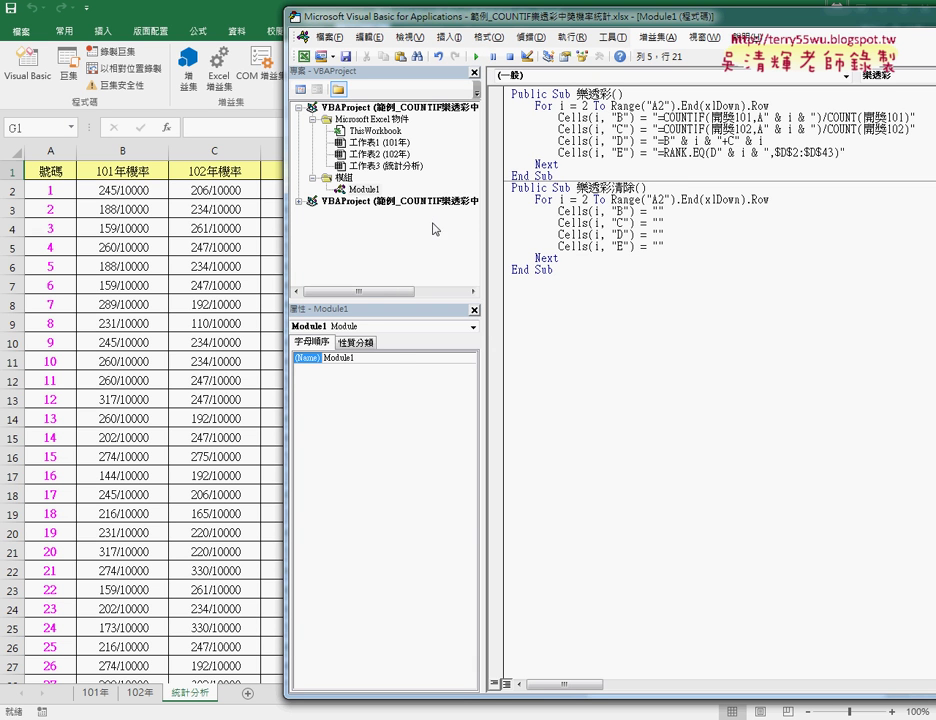
# Step: Overwrite 樂透彩's four formula lines with the blank Cells assignments from 樂透彩清除
pyautogui.moveTo(450, 18); pyautogui.dragTo(277, 18)
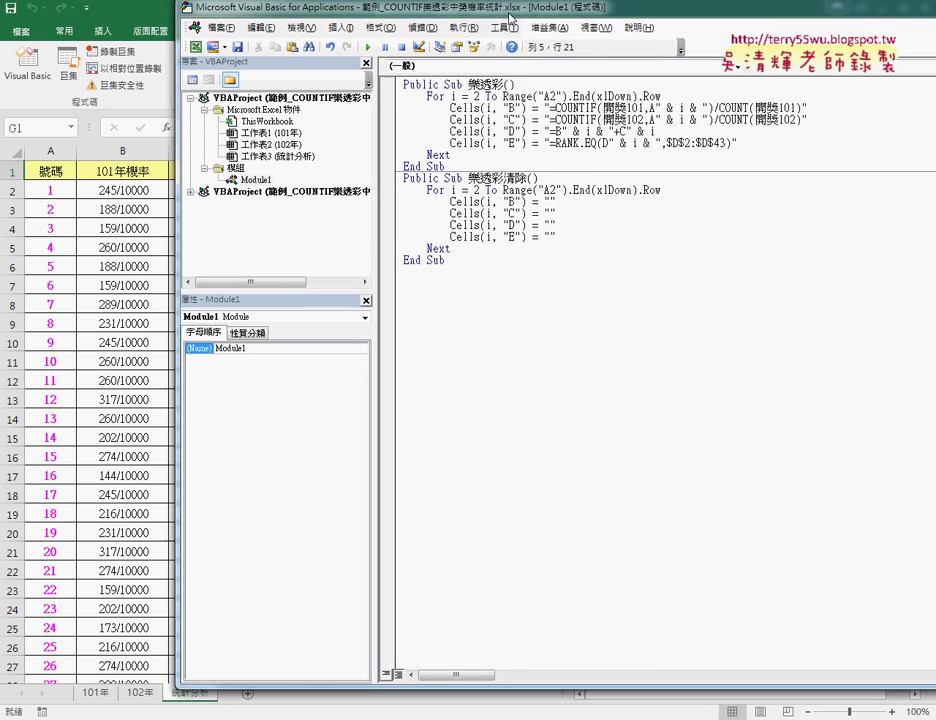
pyautogui.moveTo(491, 250); pyautogui.dragTo(372, 218)
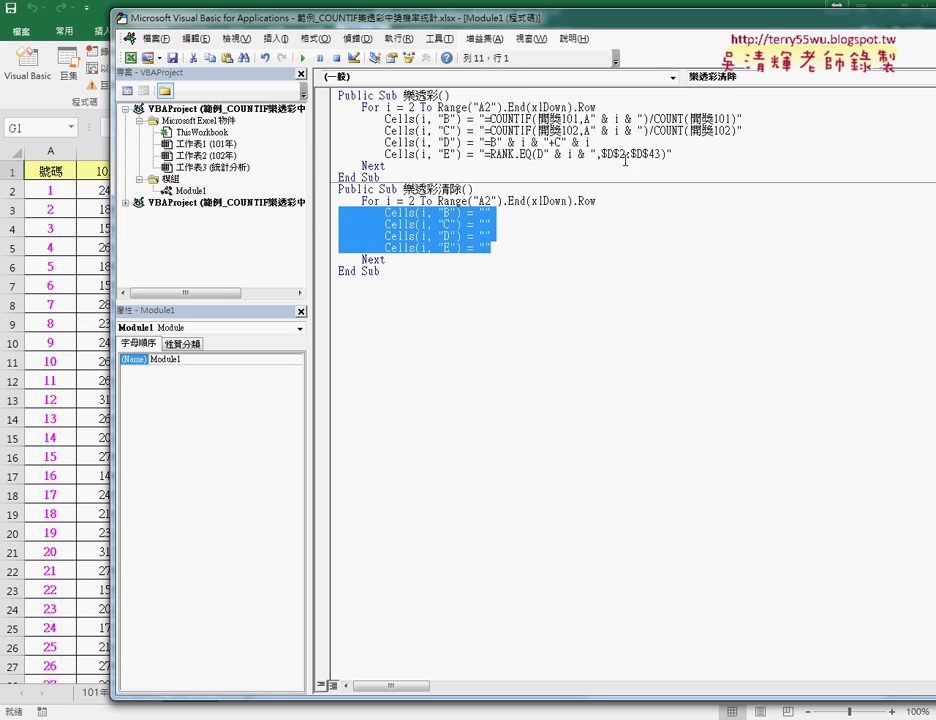
pyautogui.moveTo(673, 154); pyautogui.dragTo(322, 117)
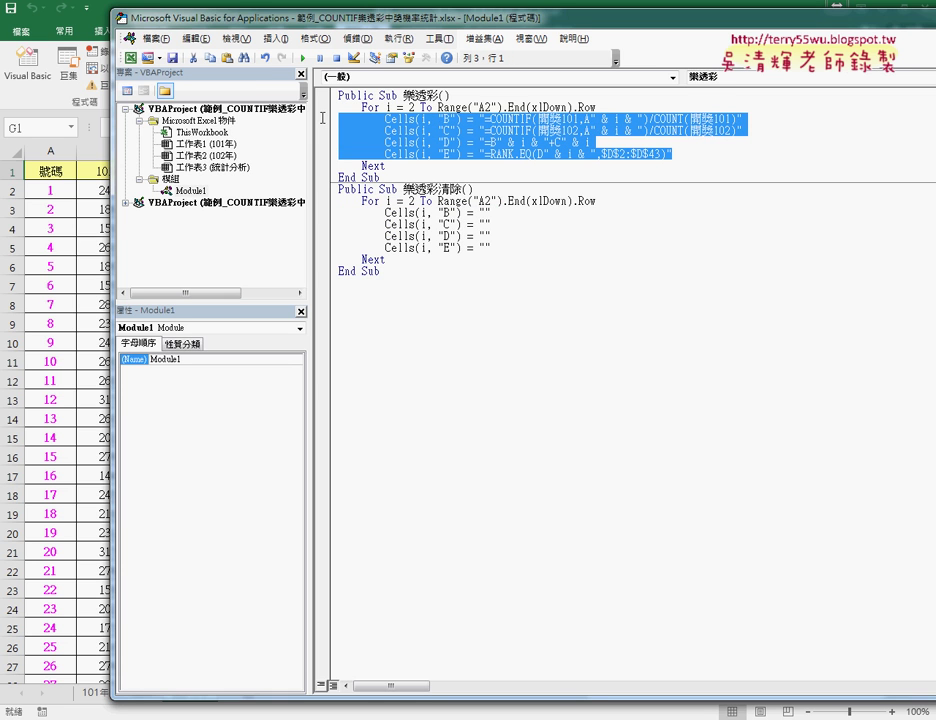
pyautogui.write('Cells(i, "B") = ""         Cells(i, "C") = ""         Cells(i, "D") = ""         Cells(i, "E") = ""')
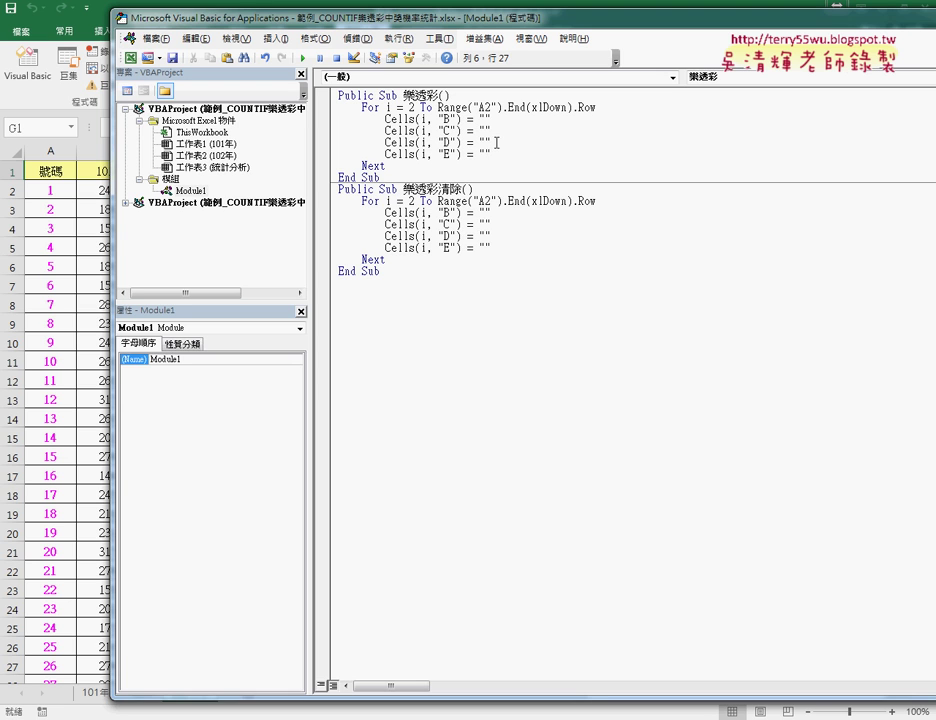
# Step: Run 樂透彩清除, move the editor aside and view B2's formula on the 統計分析 sheet
pyautogui.click(485, 236)
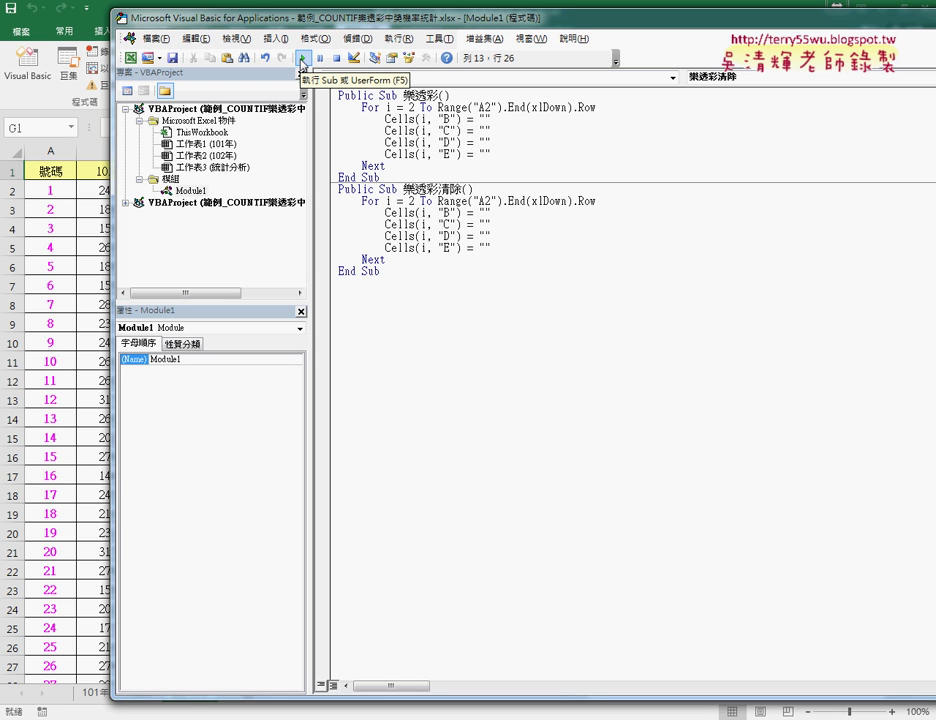
pyautogui.click(302, 60)
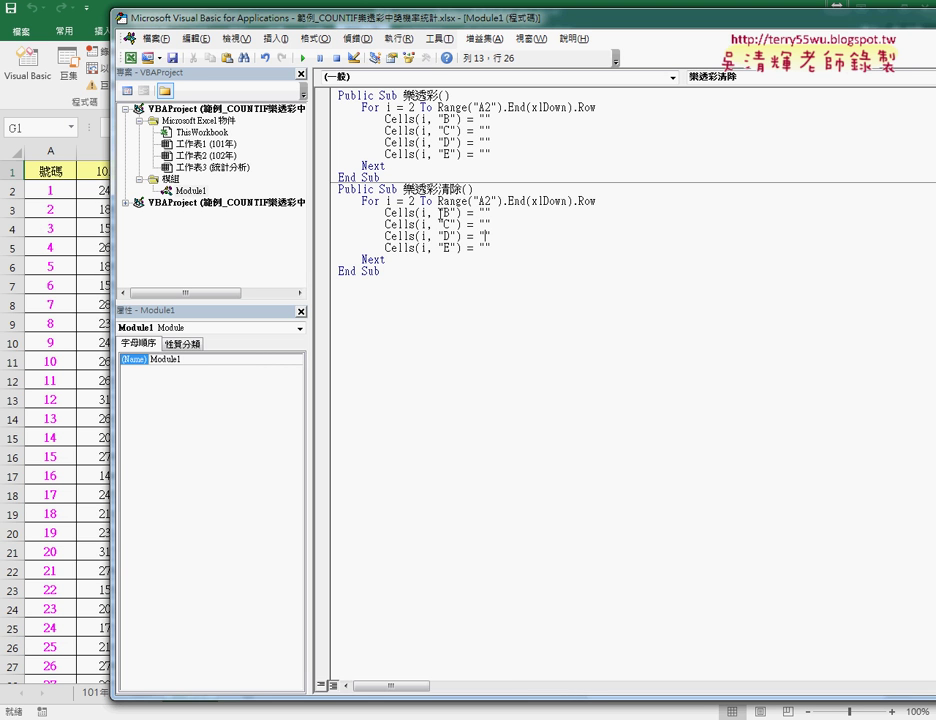
pyautogui.moveTo(477, 29); pyautogui.dragTo(642, 29)
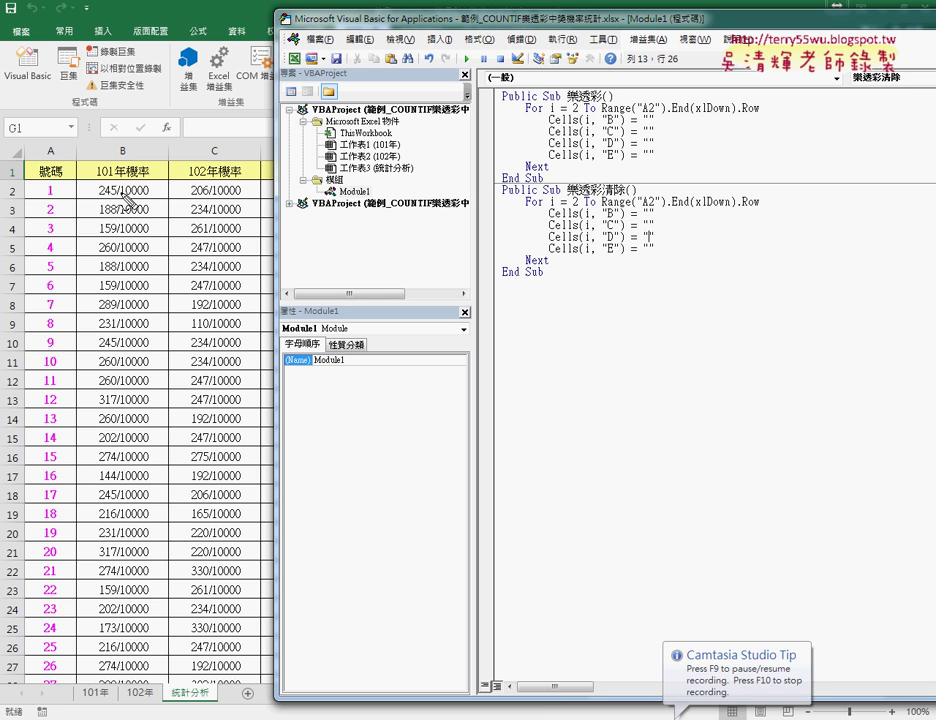
pyautogui.moveTo(95, 184)
pyautogui.mouseDown()
pyautogui.moveTo(648, 120)
pyautogui.moveTo(633, 128)
pyautogui.mouseUp()
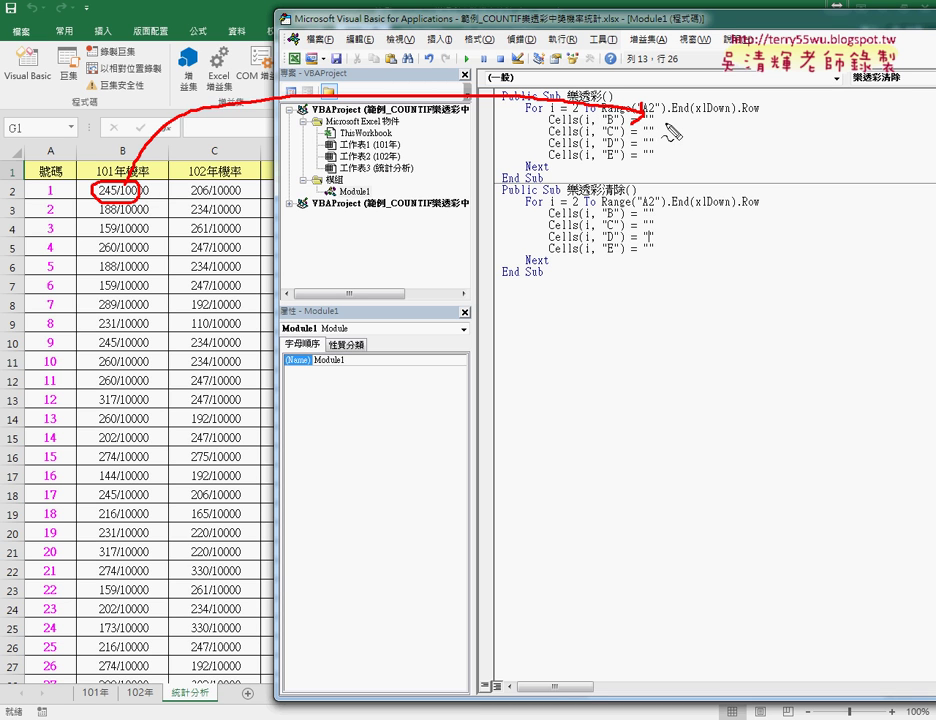
pyautogui.press('Escape')
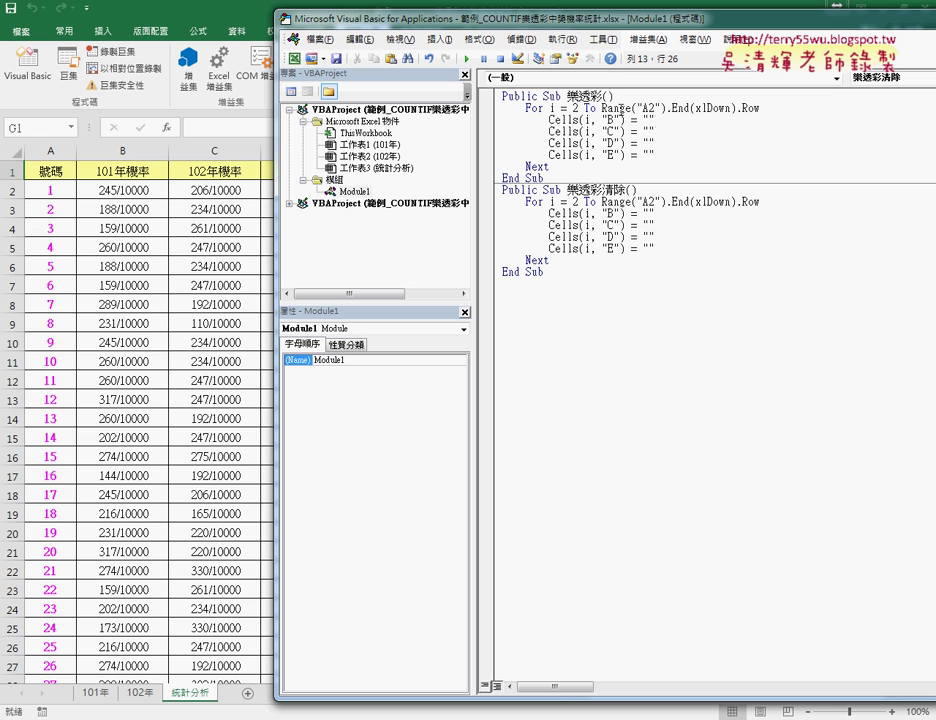
pyautogui.click(147, 190)
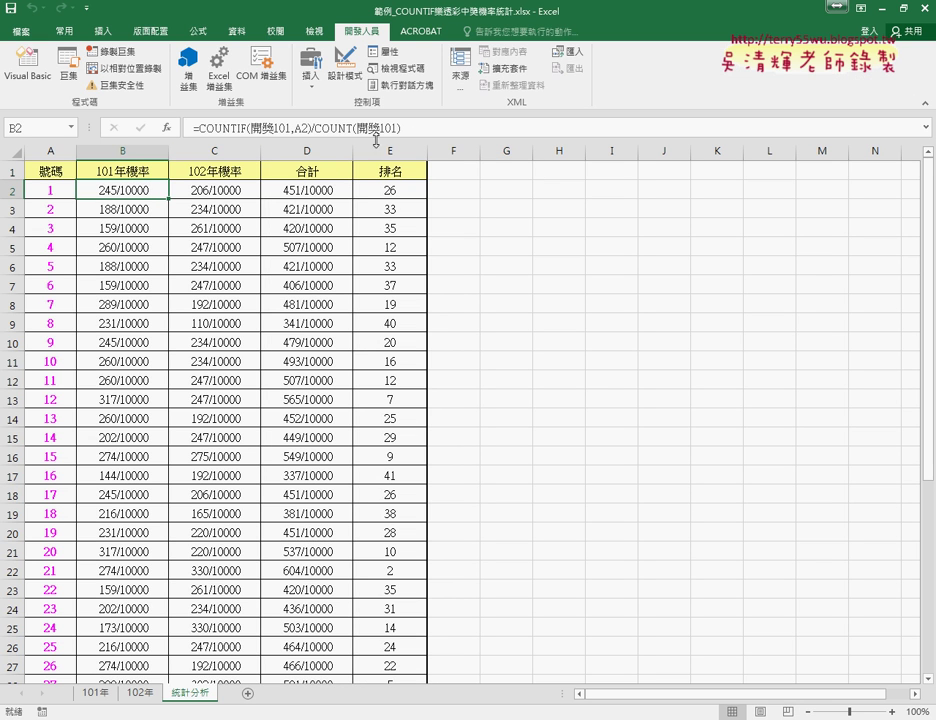
pyautogui.moveTo(401, 128); pyautogui.dragTo(137, 128)
pyautogui.hotkey('ctrl', 'c')
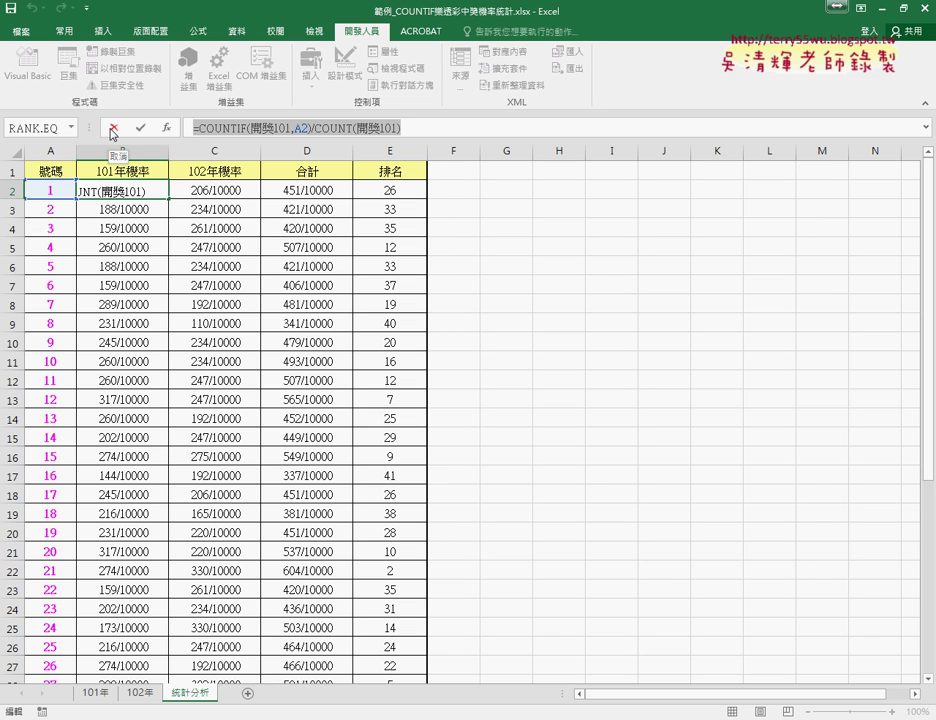
pyautogui.click(113, 130)
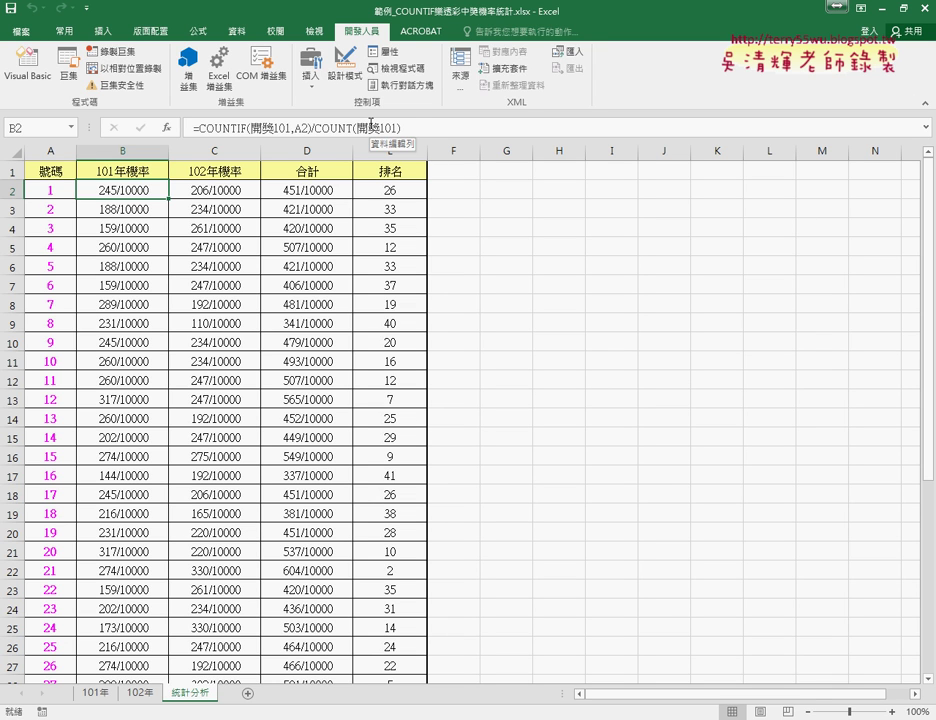
pyautogui.click(120, 214)
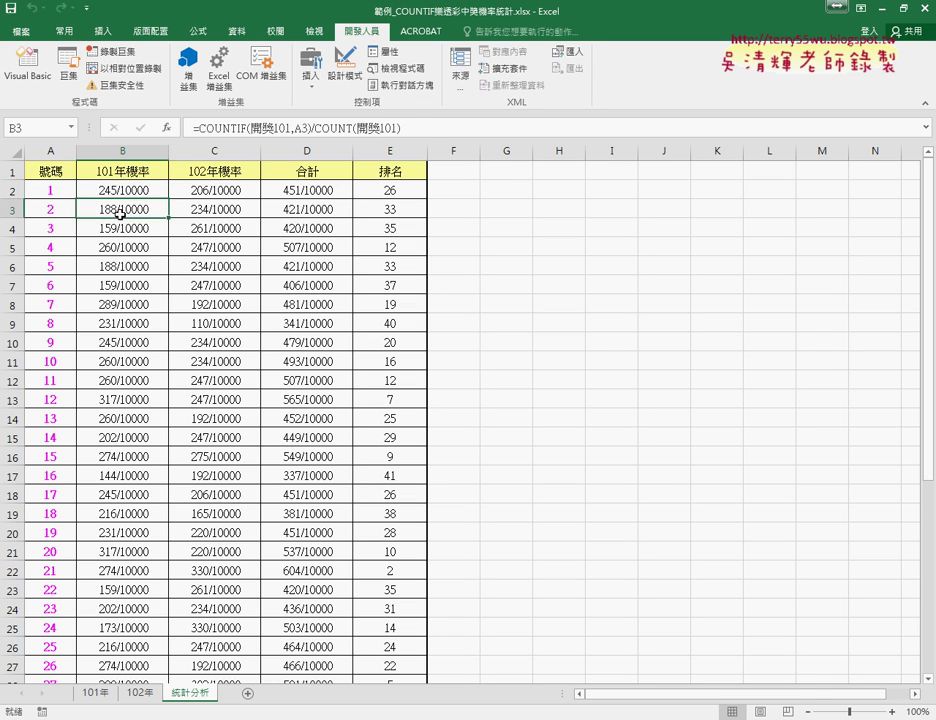
pyautogui.click(121, 190)
pyautogui.click(122, 208)
pyautogui.click(140, 189)
pyautogui.click(138, 207)
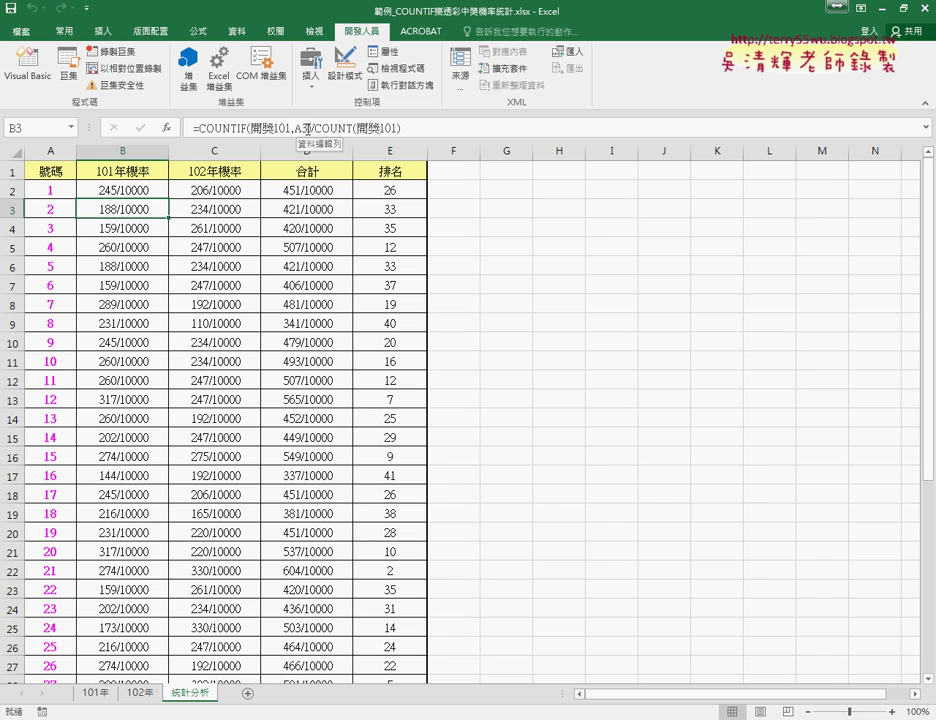
pyautogui.press('Up')
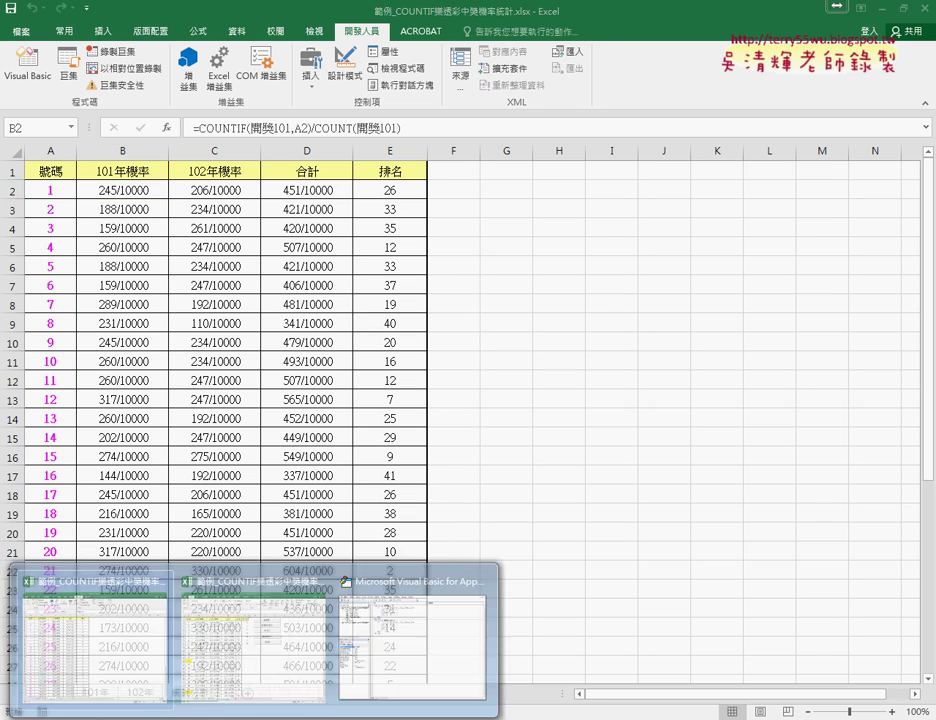
# Step: Paste the COUNTIF(開獎101,A2)/COUNT(開獎101) formula into the Cells(i,"B") line, replacing A2's 2 with " & i & "
pyautogui.click(400, 640)
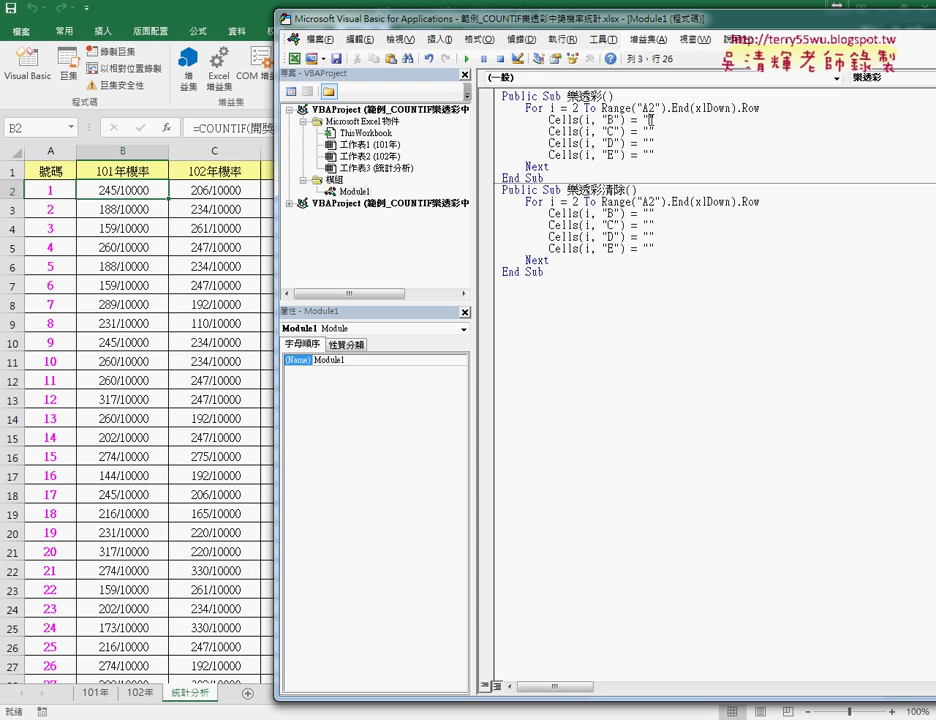
pyautogui.hotkey('ctrl', 'v')
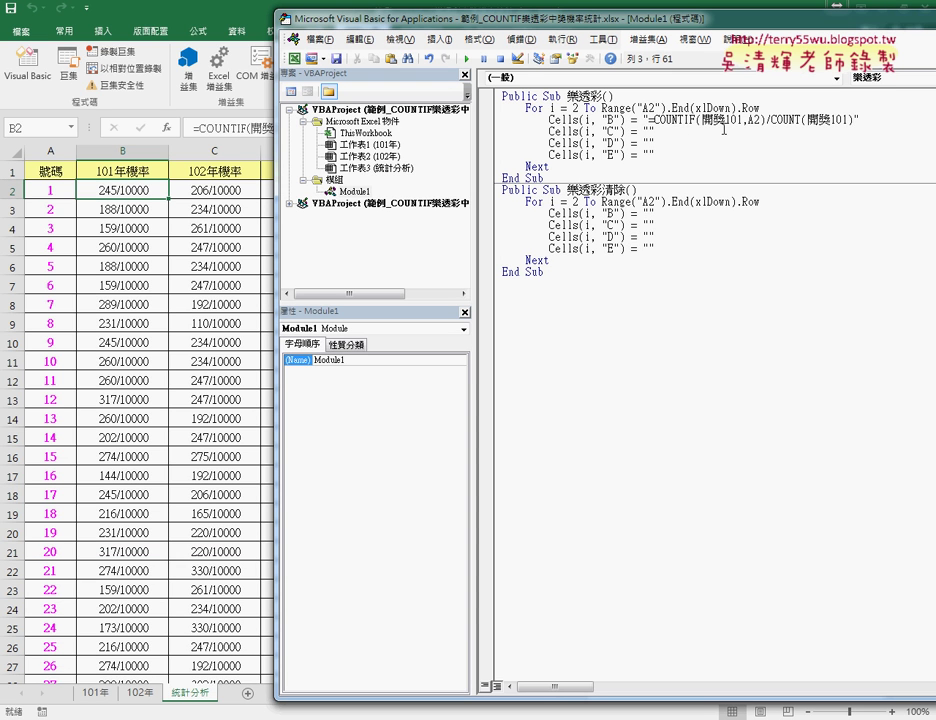
pyautogui.moveTo(703, 25); pyautogui.dragTo(504, 28)
pyautogui.click(559, 122)
pyautogui.moveTo(559, 122); pyautogui.dragTo(554, 122)
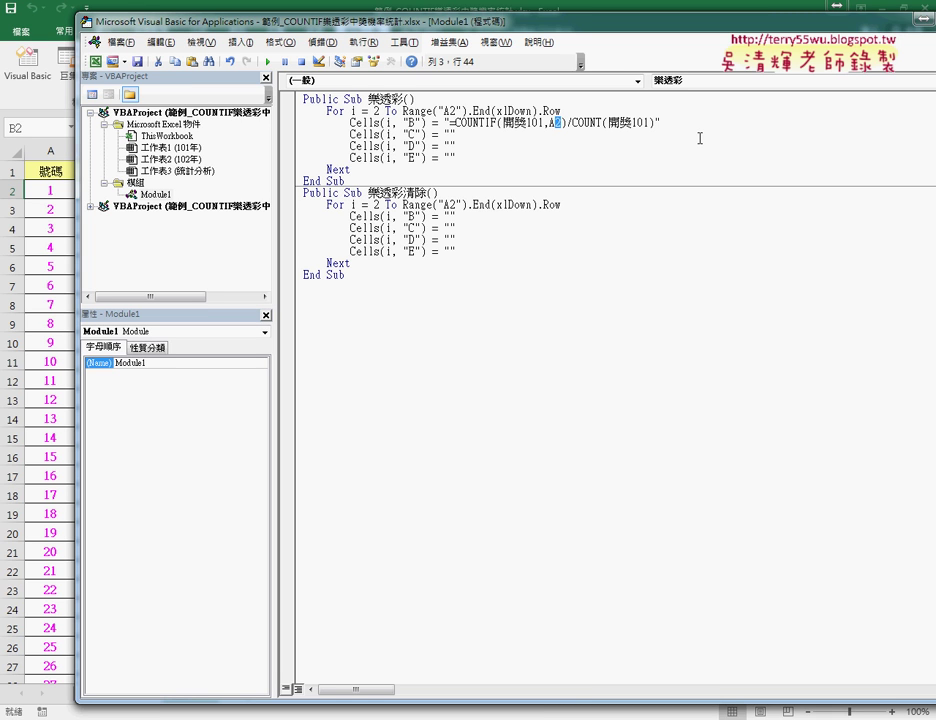
pyautogui.write('""')
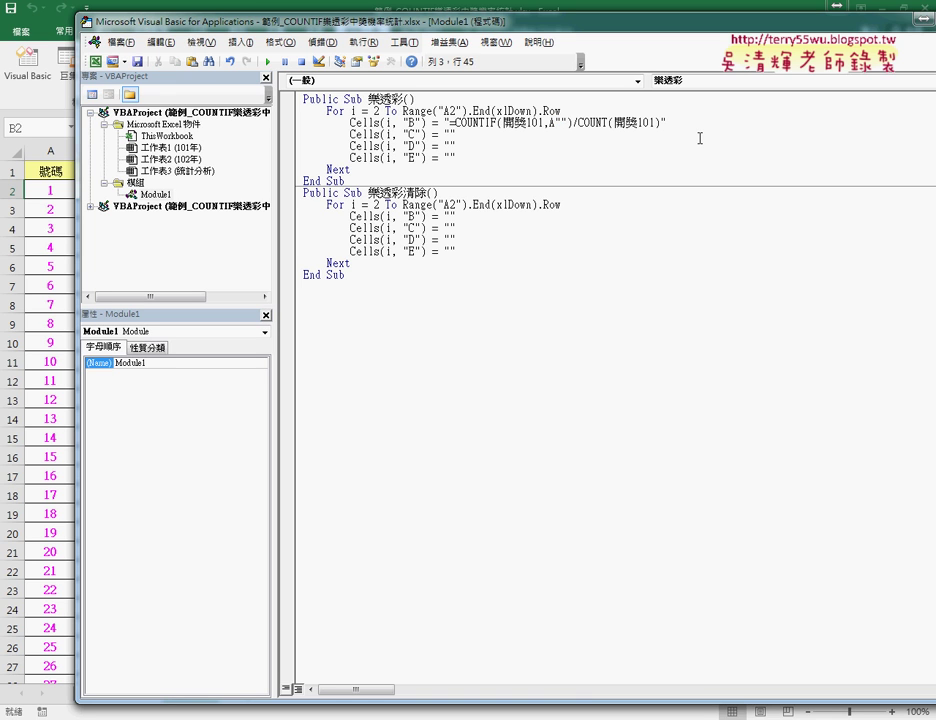
pyautogui.write('&&')
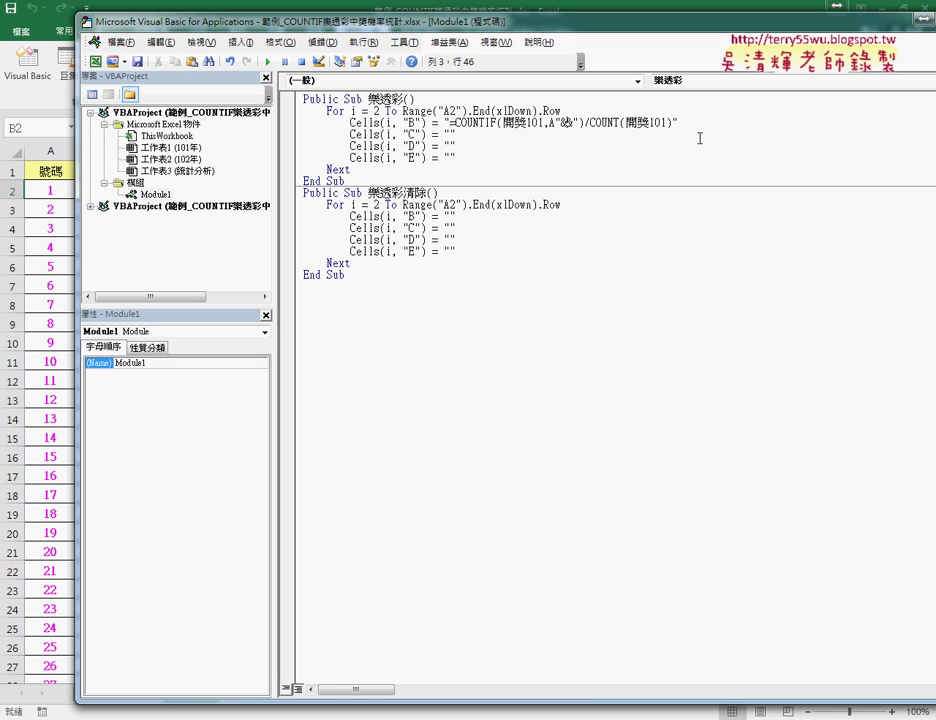
pyautogui.write('d')
pyautogui.write('改')
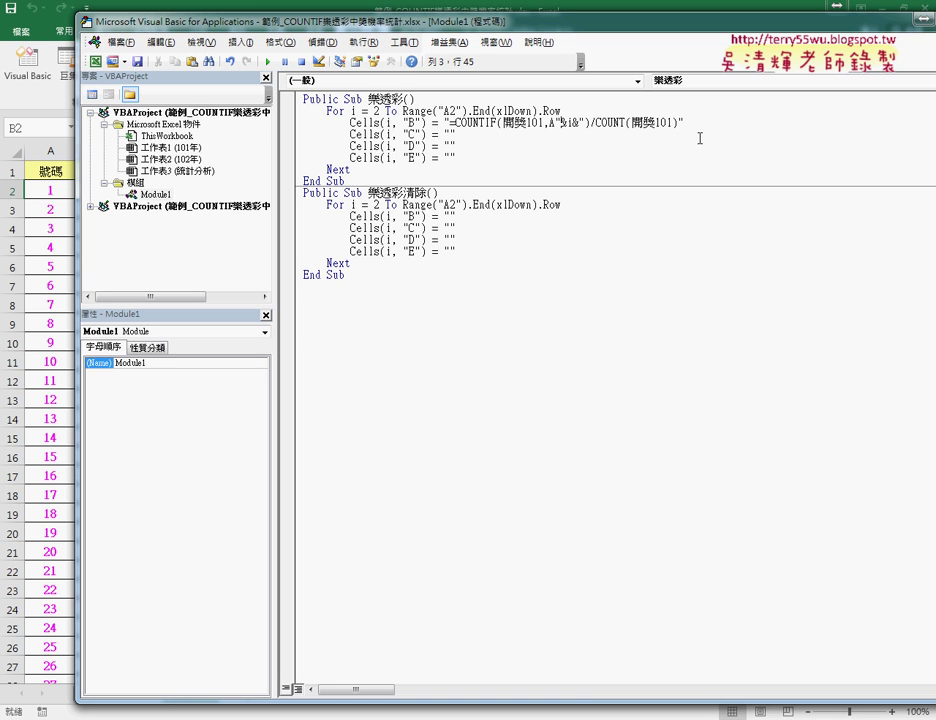
pyautogui.write('& i &')
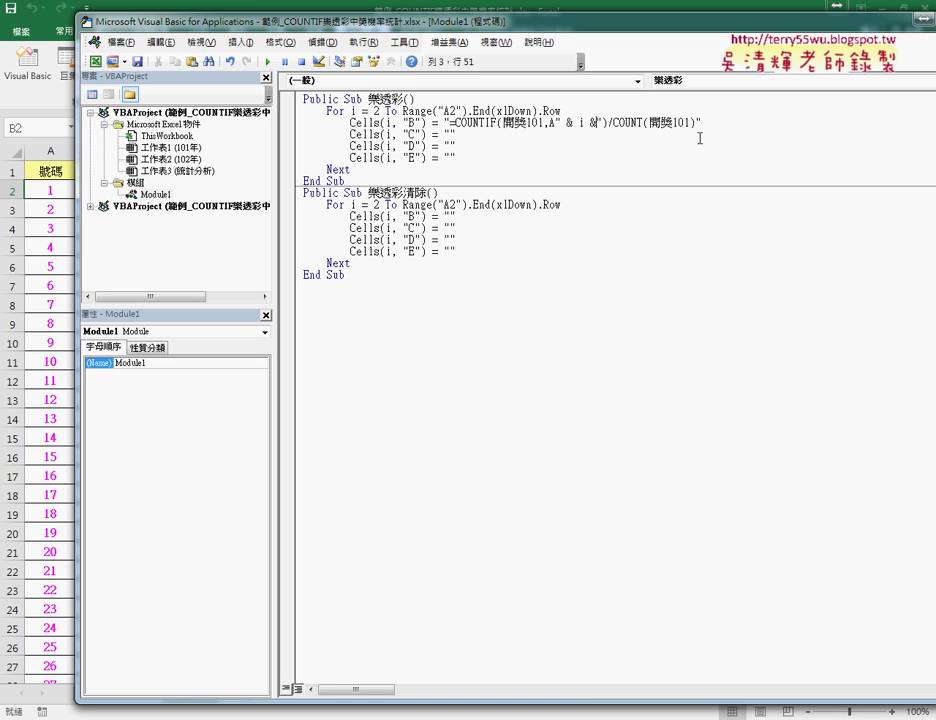
pyautogui.click(456, 242)
pyautogui.moveTo(556, 123); pyautogui.dragTo(609, 123)
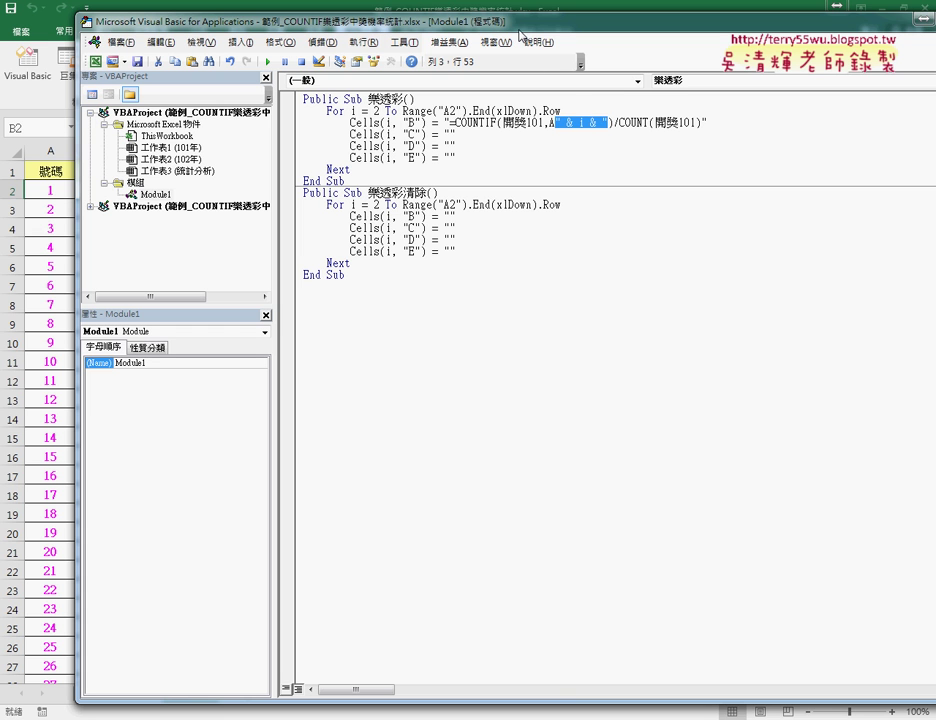
pyautogui.moveTo(524, 24); pyautogui.dragTo(508, 240)
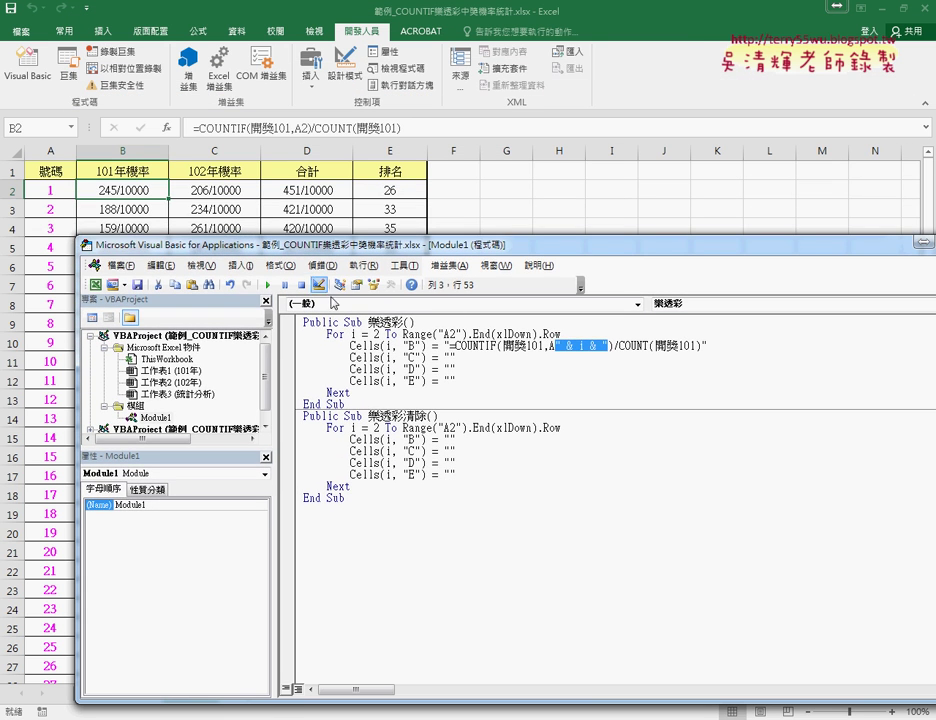
# Step: Copy the column B COUNTIF formula string and paste it into the Cells(i, "C") line
pyautogui.click(226, 191)
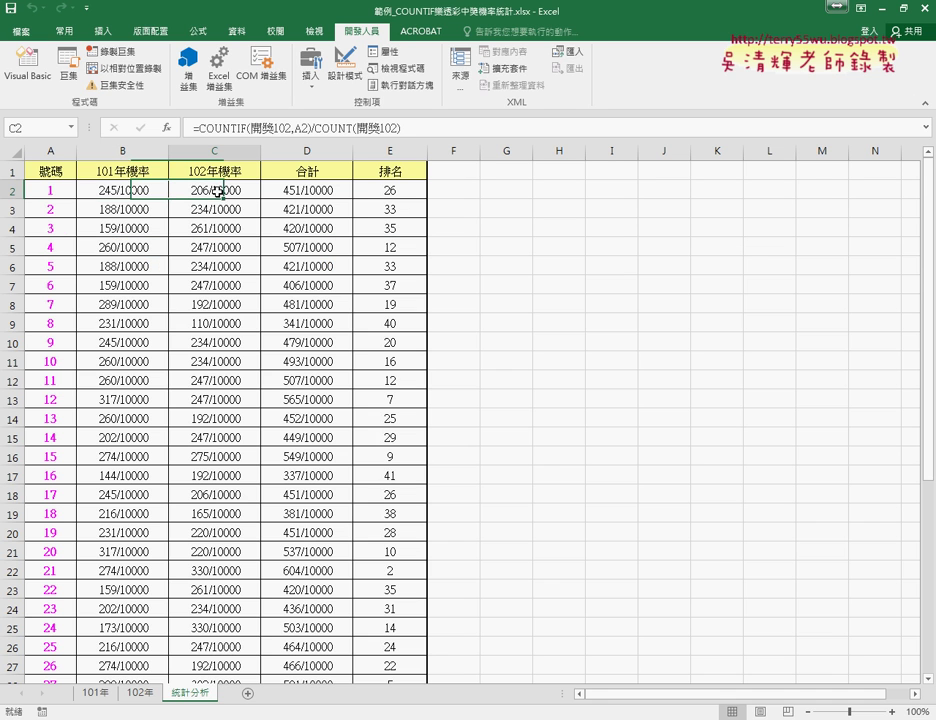
pyautogui.click(150, 192)
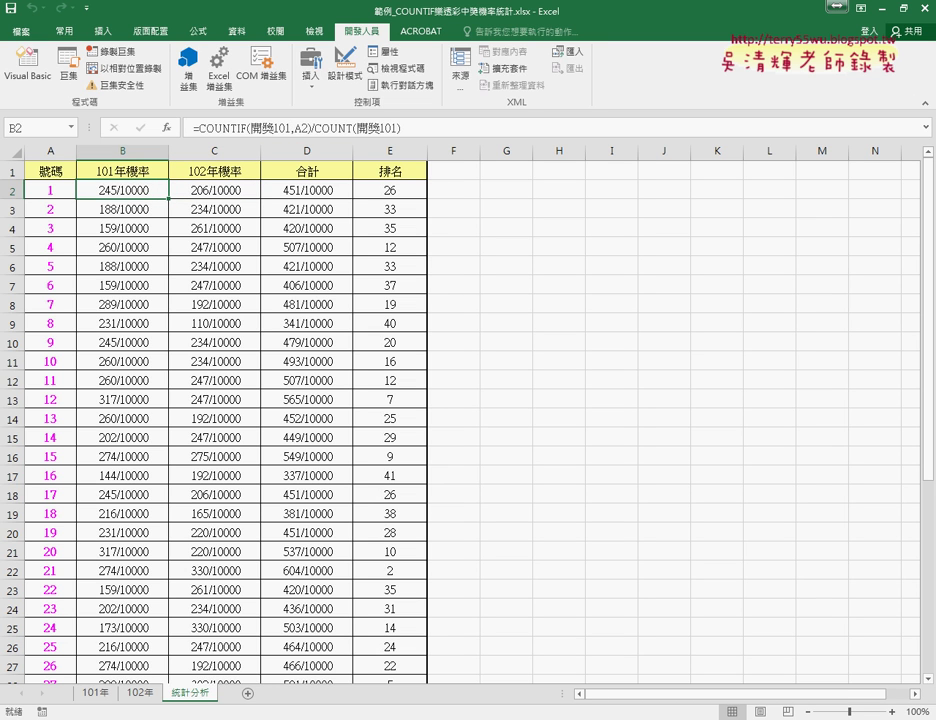
pyautogui.moveTo(270, 719)
pyautogui.click(376, 640)
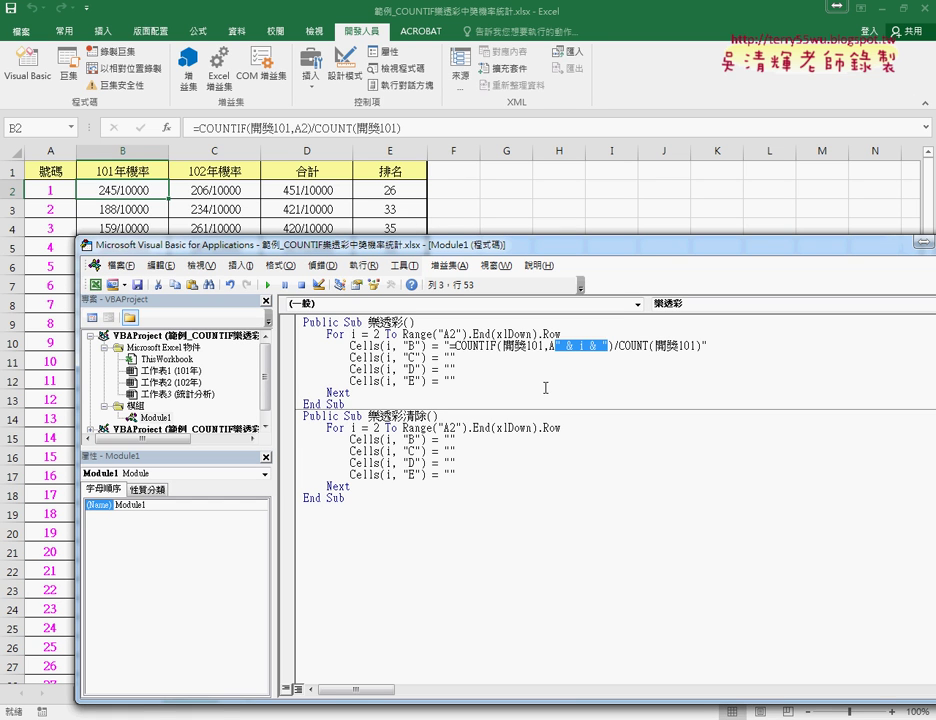
pyautogui.moveTo(449, 346); pyautogui.dragTo(704, 346)
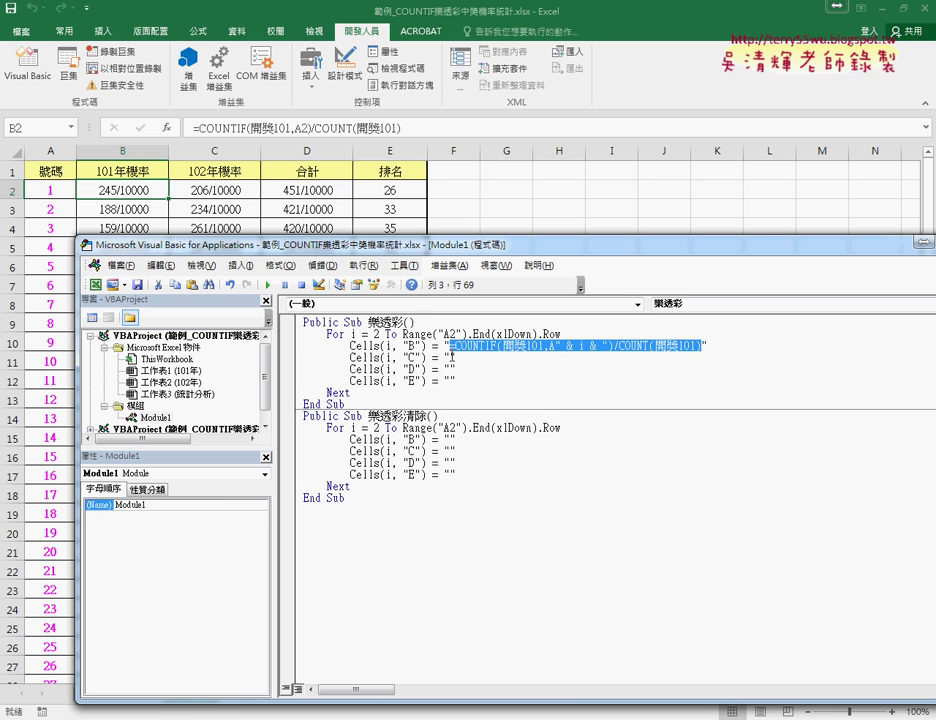
pyautogui.hotkey('ctrl', 'c')
pyautogui.press('Down')
pyautogui.press('Left')
pyautogui.hotkey('ctrl', 'v')
# Step: Change both 開獎101 references in the column C line to 開獎102
pyautogui.click(542, 357)
pyautogui.press('BackSpace')
pyautogui.write('2')
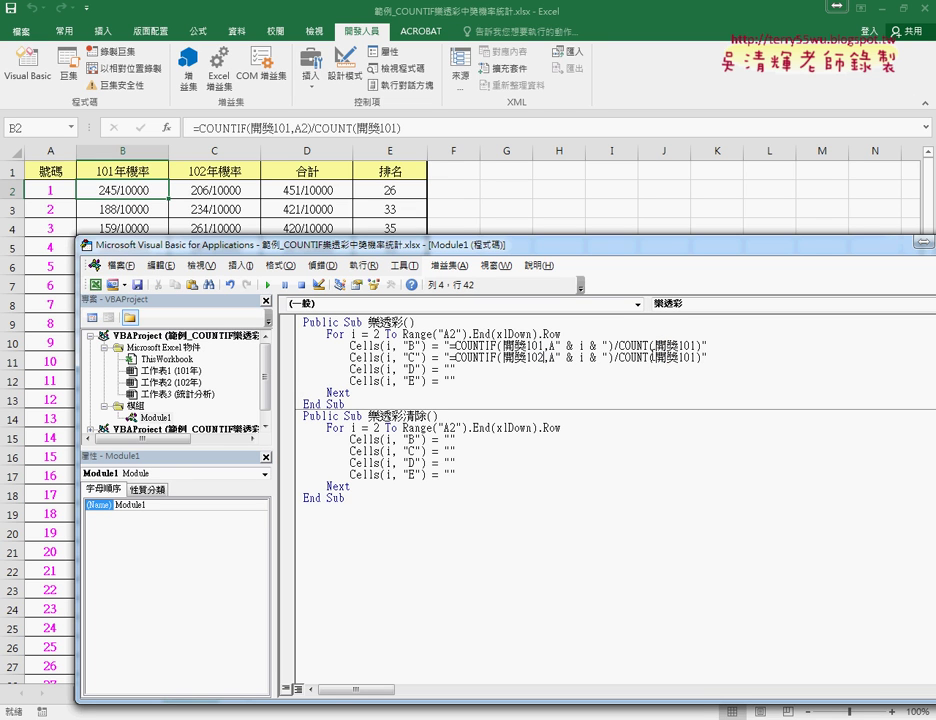
pyautogui.moveTo(689, 357); pyautogui.dragTo(697, 357)
pyautogui.write('2')
# Step: Copy the =B2+C2 formula from cell D2's formula bar
pyautogui.click(315, 189)
pyautogui.moveTo(190, 128); pyautogui.dragTo(231, 128)
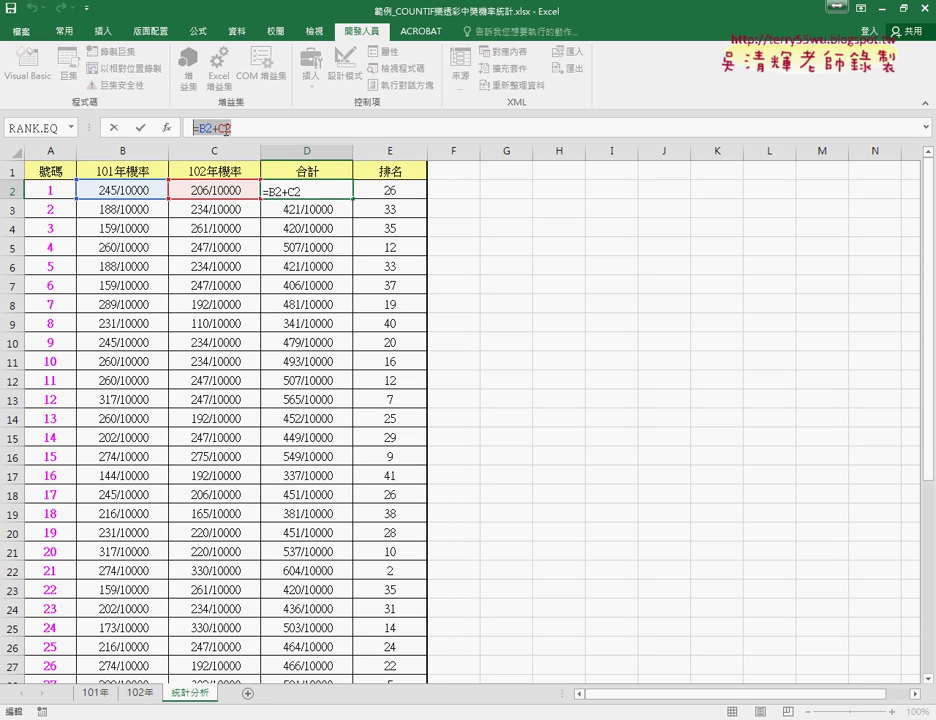
pyautogui.rightClick(227, 129)
pyautogui.click(244, 154)
pyautogui.click(116, 128)
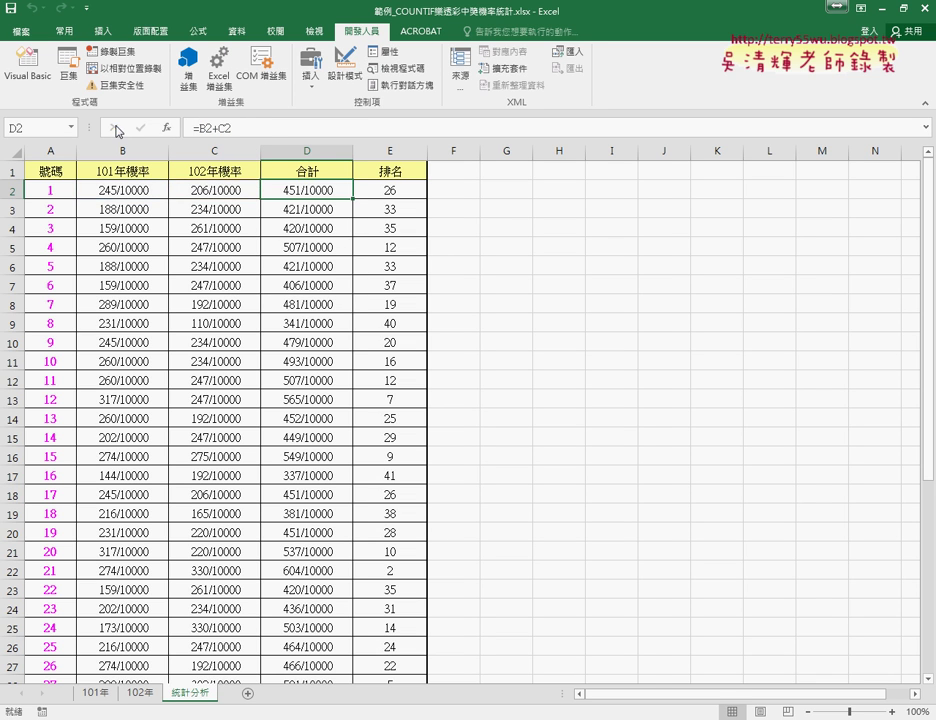
pyautogui.click(313, 208)
pyautogui.click(317, 191)
# Step: Paste =B2+C2 into the Cells(i, "D") line and replace each 2 with " & i & "
pyautogui.moveTo(254, 718)
pyautogui.click(366, 638)
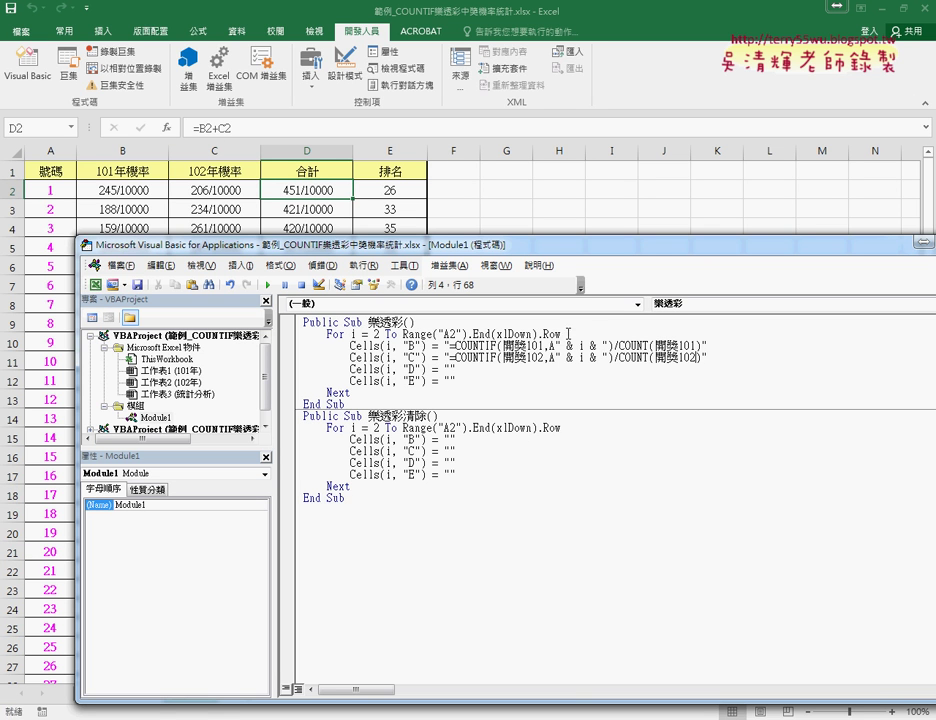
pyautogui.rightClick(450, 369)
pyautogui.click(490, 409)
pyautogui.press('Right')
pyautogui.press('Right')
pyautogui.press('Right')
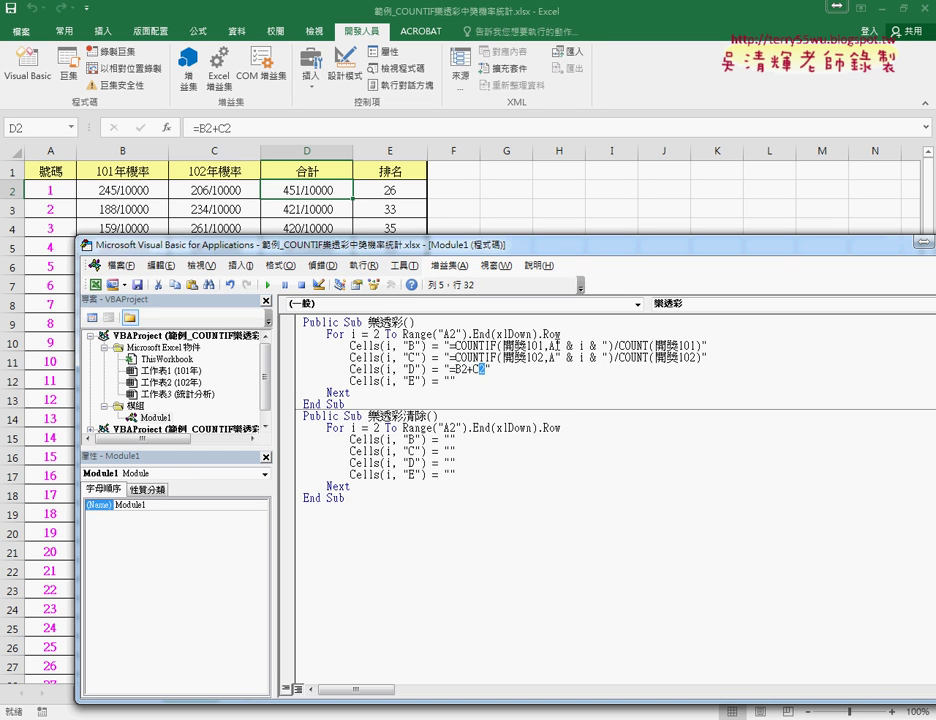
pyautogui.moveTo(564, 347); pyautogui.dragTo(594, 347)
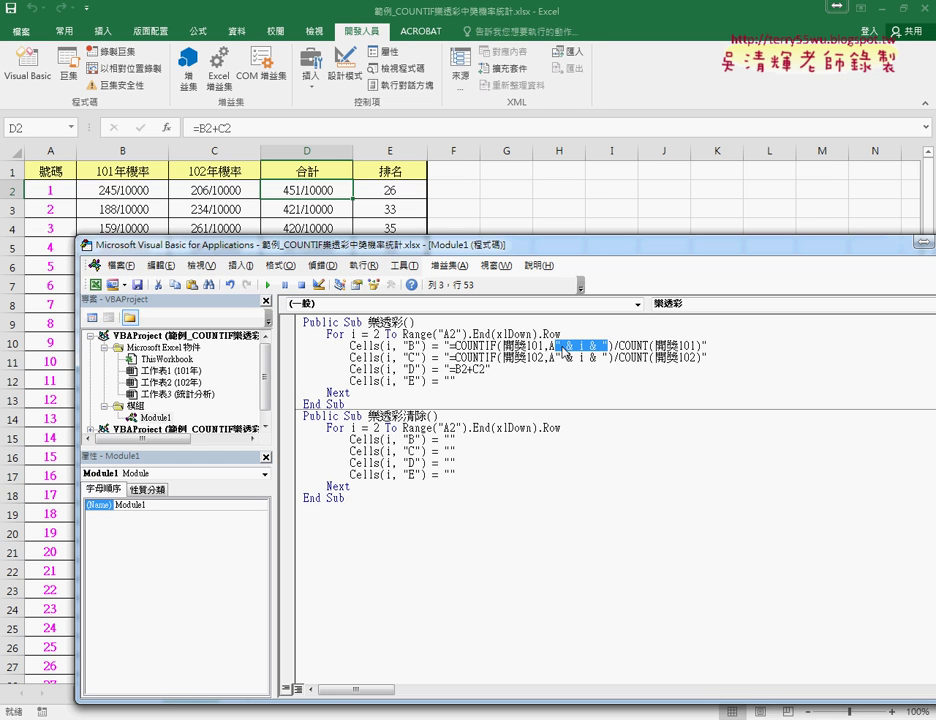
pyautogui.rightClick(593, 348)
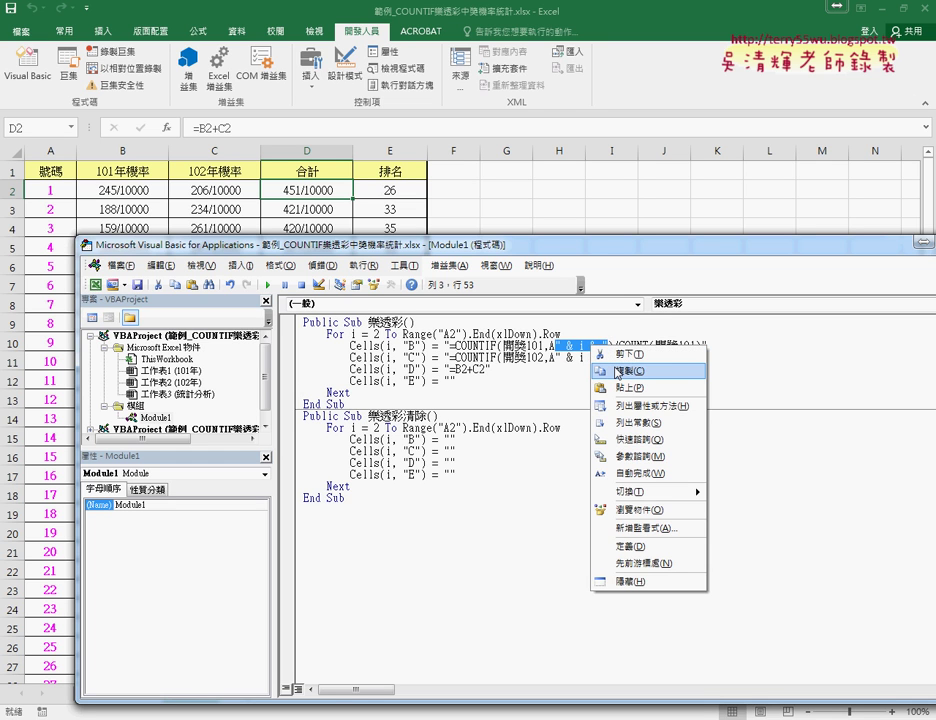
pyautogui.click(617, 371)
pyautogui.moveTo(459, 369); pyautogui.dragTo(466, 369)
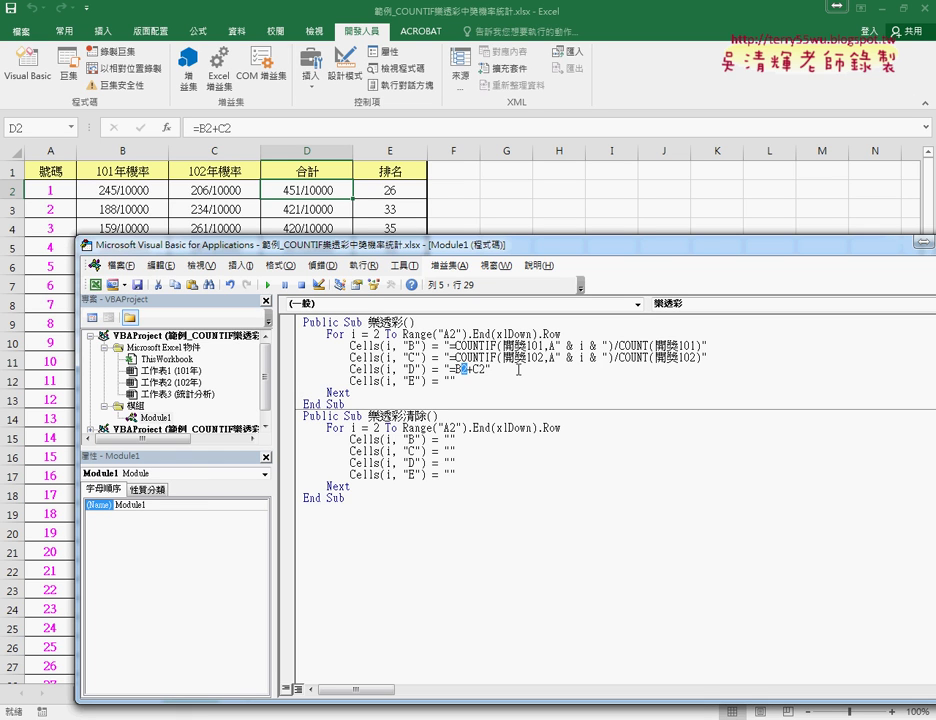
pyautogui.write('" & i & "')
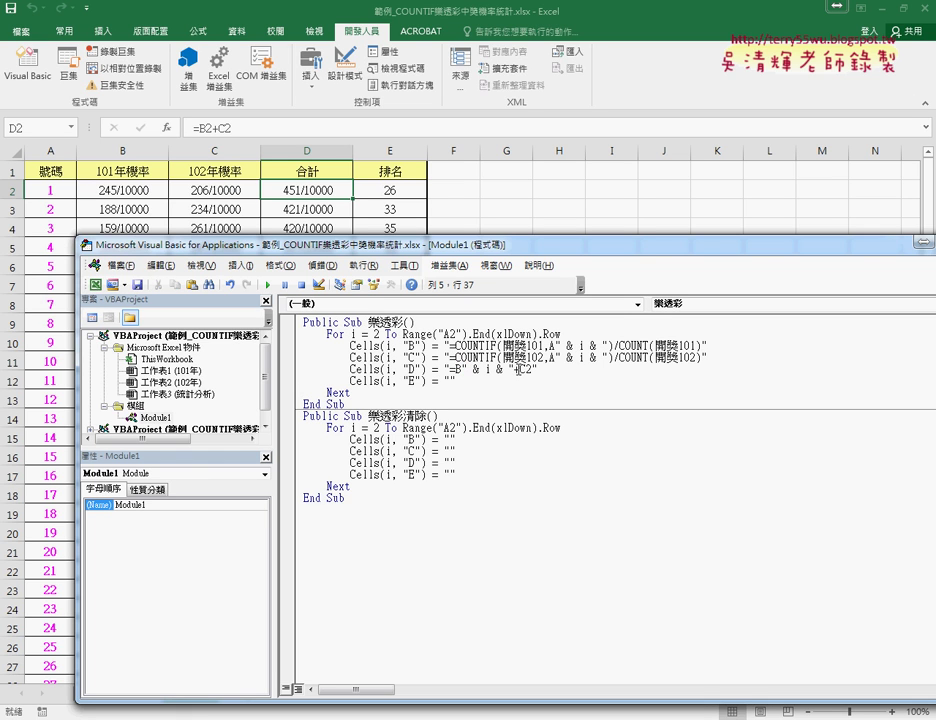
pyautogui.moveTo(527, 369); pyautogui.dragTo(535, 369)
pyautogui.hotkey('ctrl', 'v')
# Step: Copy the =RANK.EQ(D2,$D$2:$D$43) formula from cell E2's formula bar
pyautogui.click(388, 190)
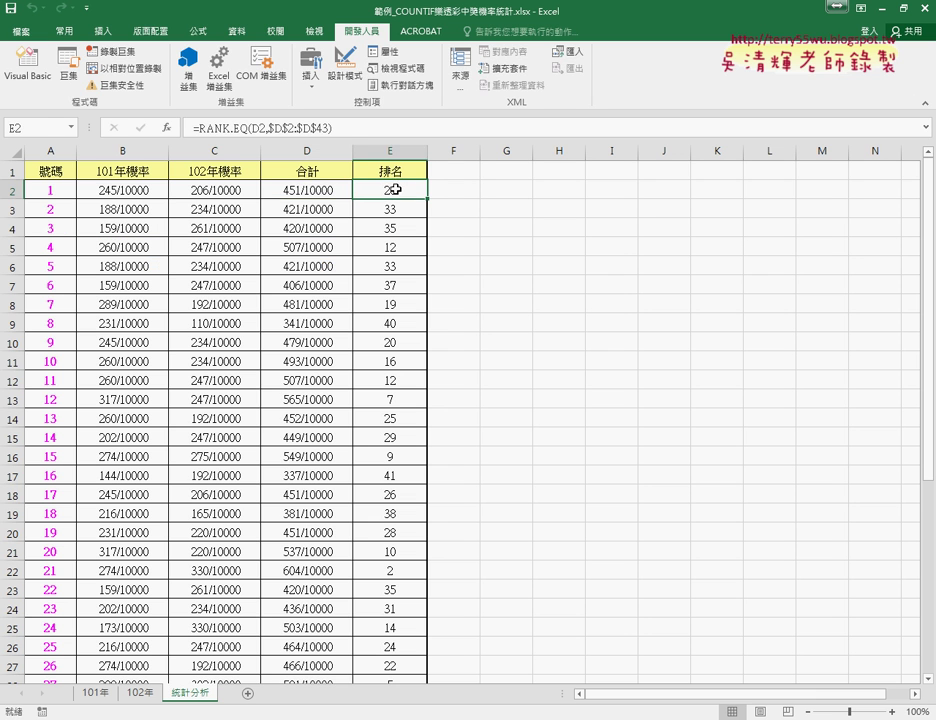
pyautogui.moveTo(335, 128); pyautogui.dragTo(165, 130)
pyautogui.rightClick(282, 128)
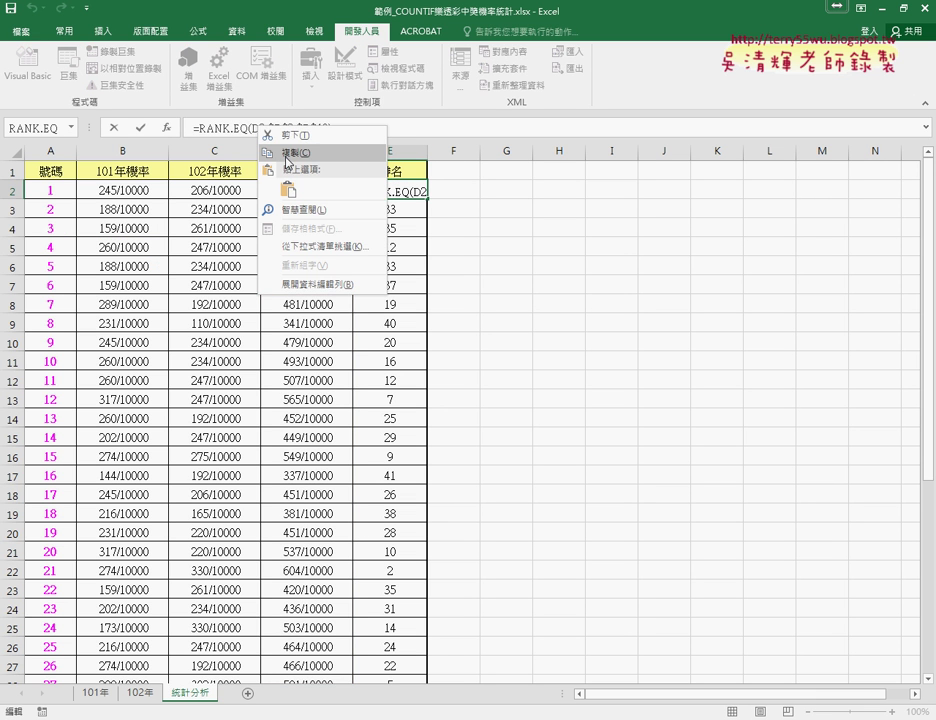
pyautogui.click(309, 150)
pyautogui.click(116, 129)
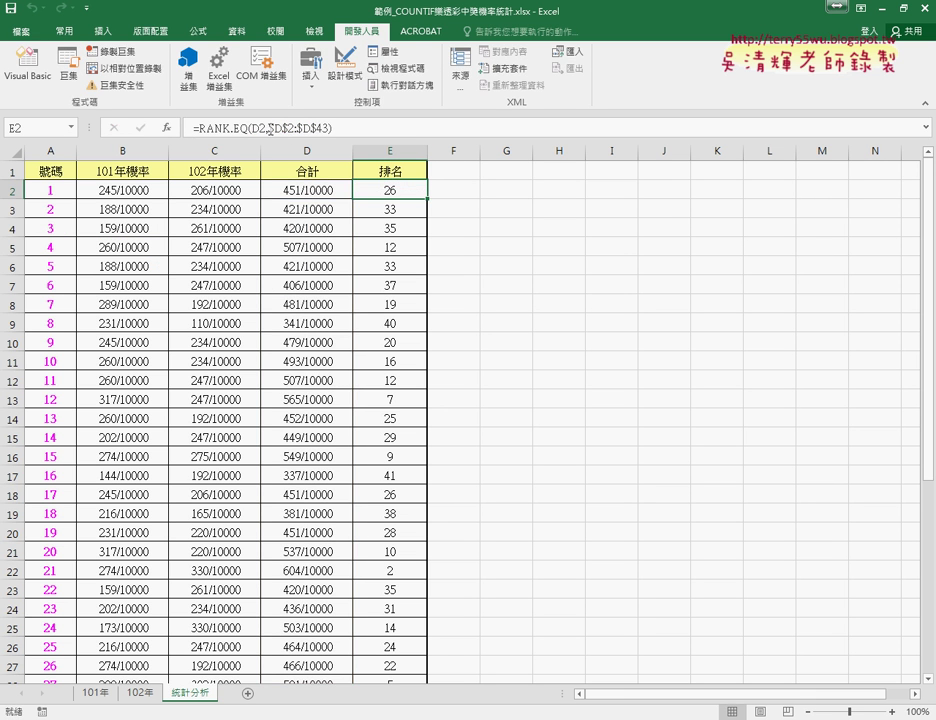
pyautogui.click(390, 203)
pyautogui.press('Up')
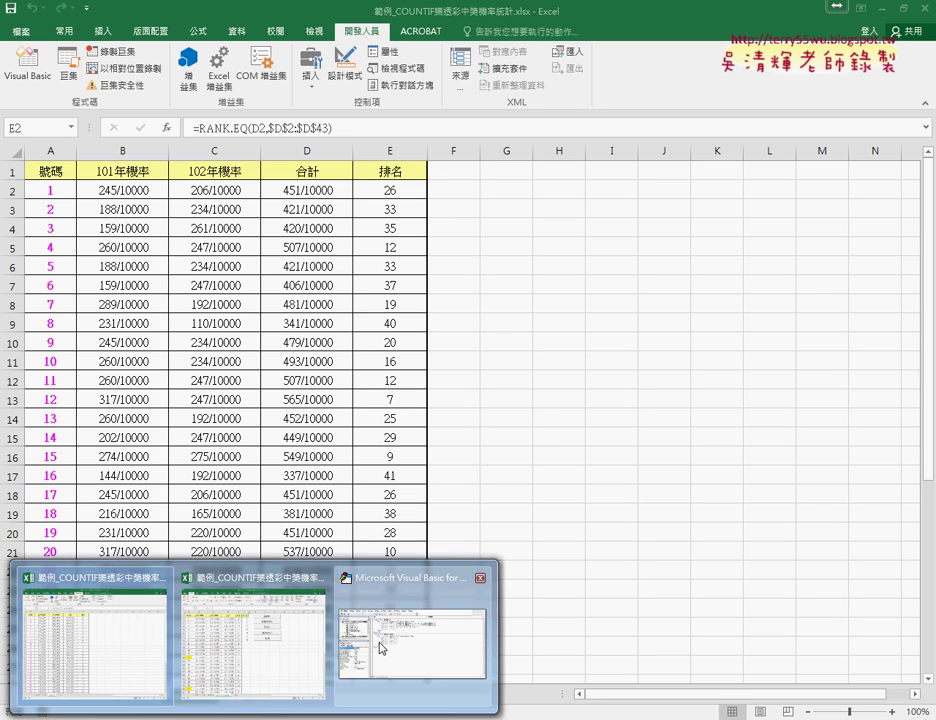
# Step: Paste the RANK.EQ formula into the Cells(i, "E") line, replacing D2's 2 with " & i & "
pyautogui.click(400, 630)
pyautogui.rightClick(450, 382)
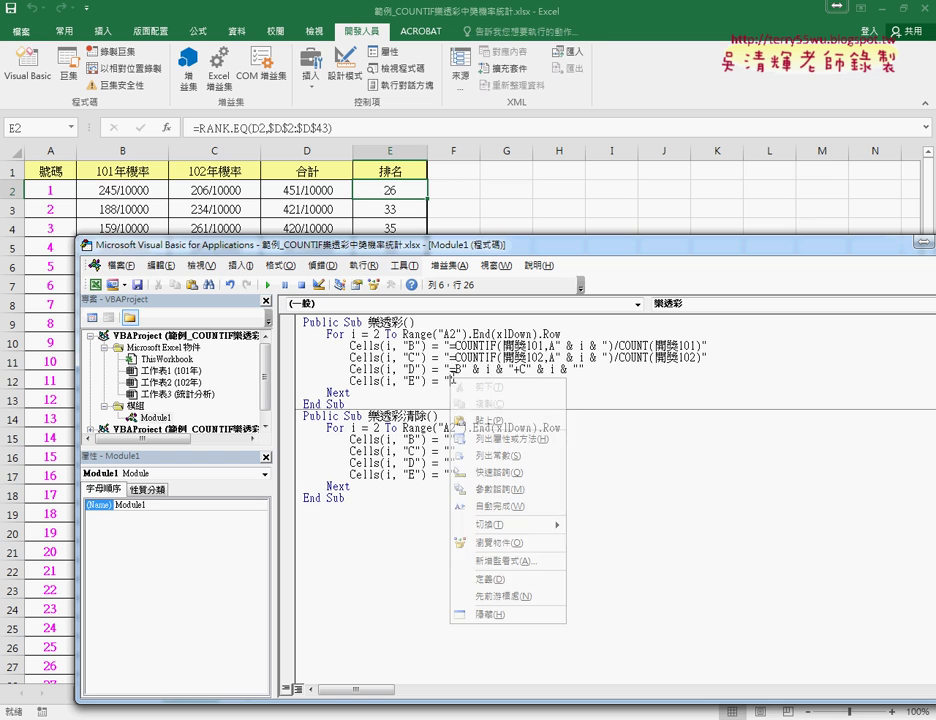
pyautogui.click(500, 420)
pyautogui.press('Left')
pyautogui.press('Left')
pyautogui.press('Left')
pyautogui.press('Left')
pyautogui.press('Left')
pyautogui.press('Left')
pyautogui.press('Left')
pyautogui.press('Left')
pyautogui.press('Left')
pyautogui.press('Left')
pyautogui.press('Left')
pyautogui.press('Left')
pyautogui.hotkey('shift', 'Left')
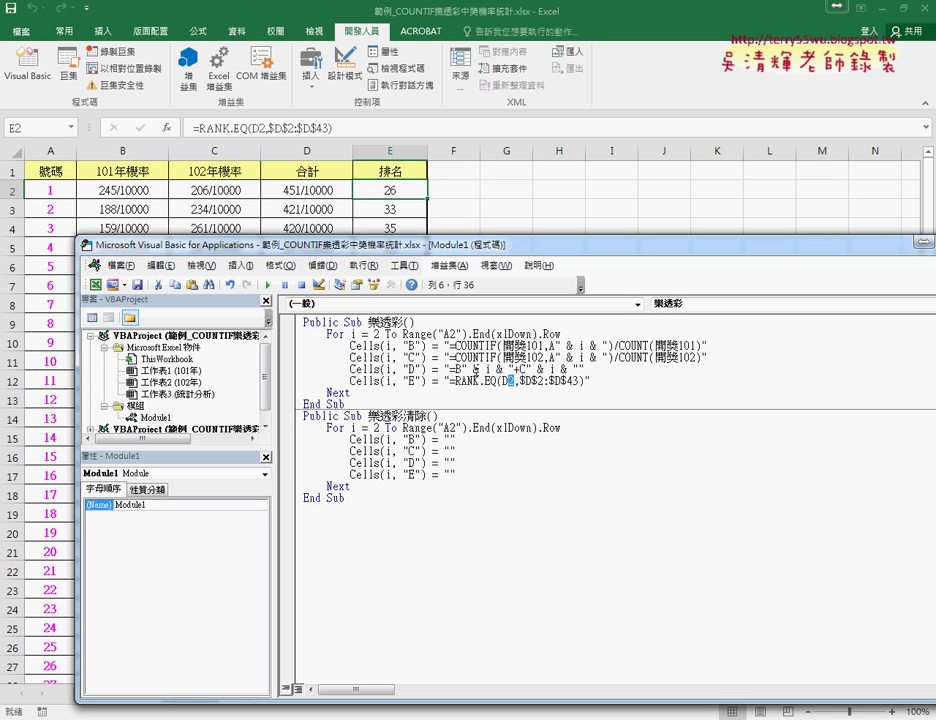
pyautogui.moveTo(571, 345); pyautogui.dragTo(611, 345)
pyautogui.rightClick(597, 347)
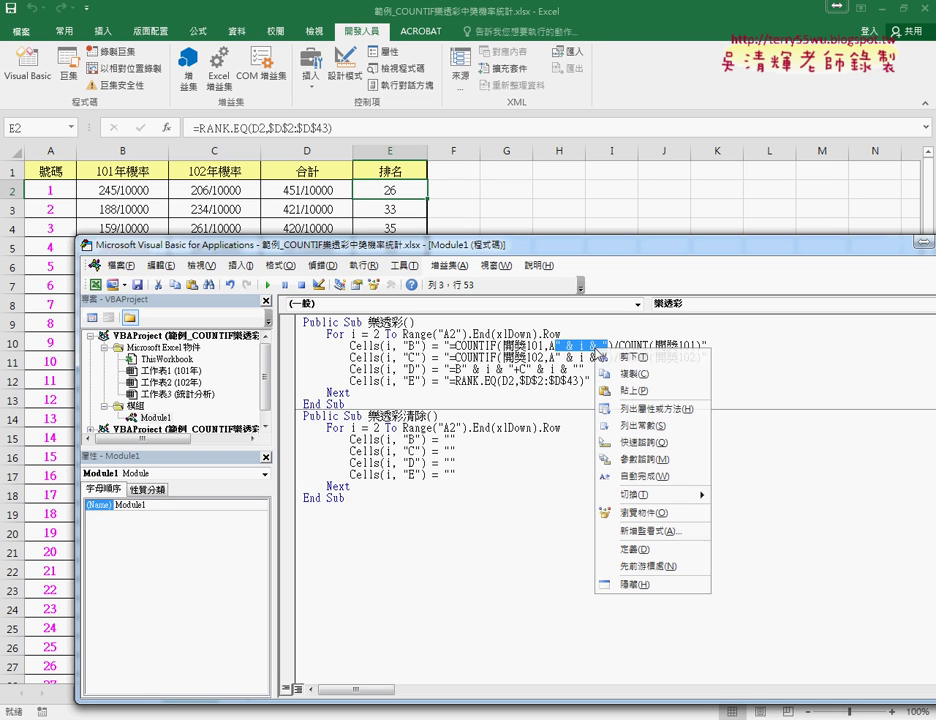
pyautogui.click(626, 375)
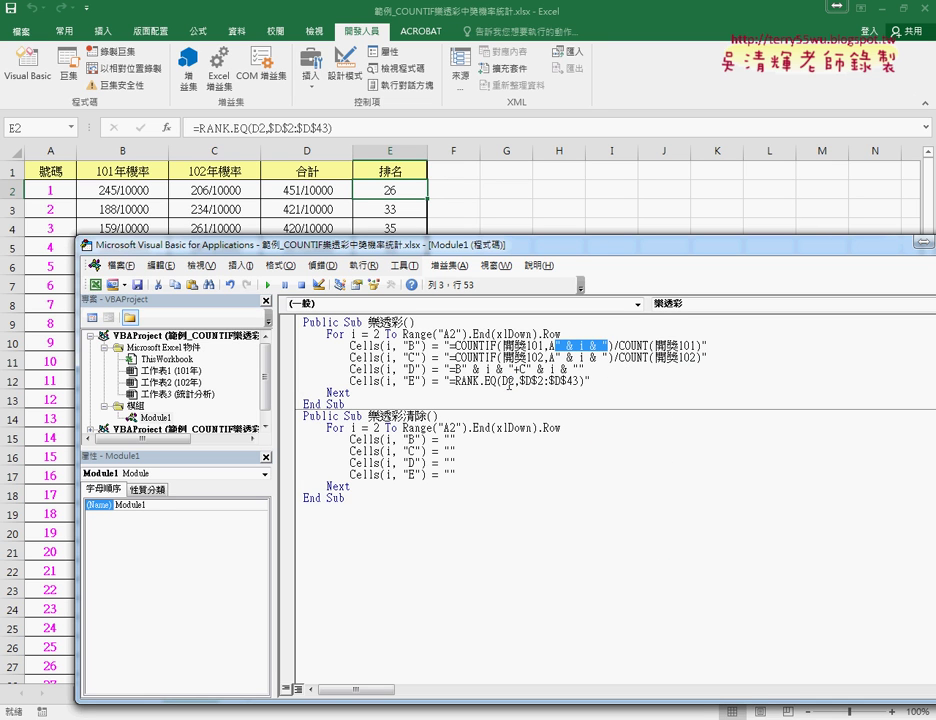
pyautogui.moveTo(536, 381); pyautogui.dragTo(542, 381)
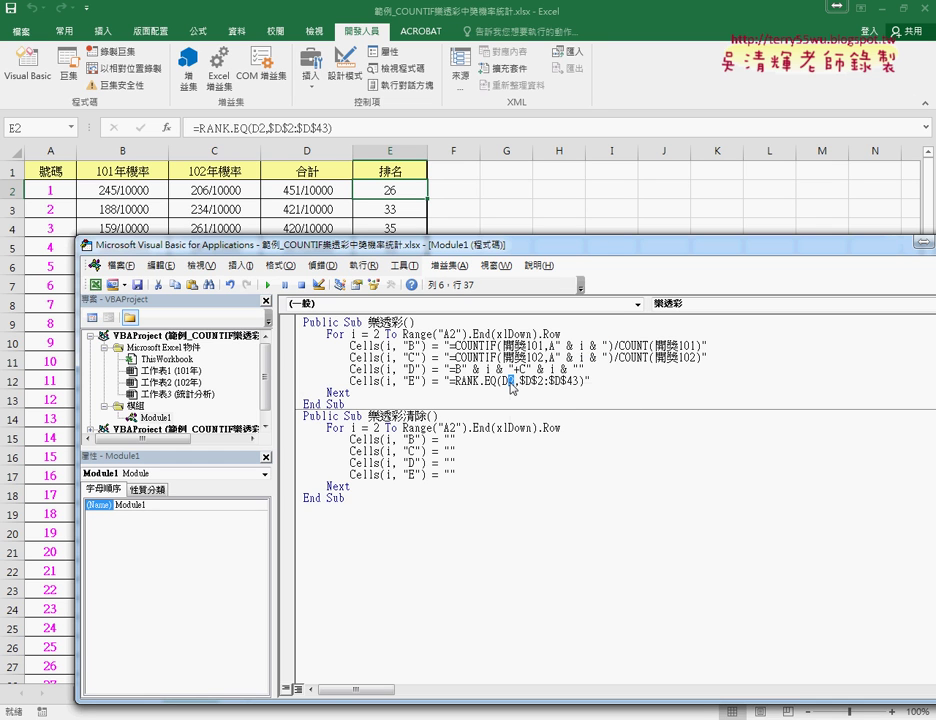
pyautogui.rightClick(511, 384)
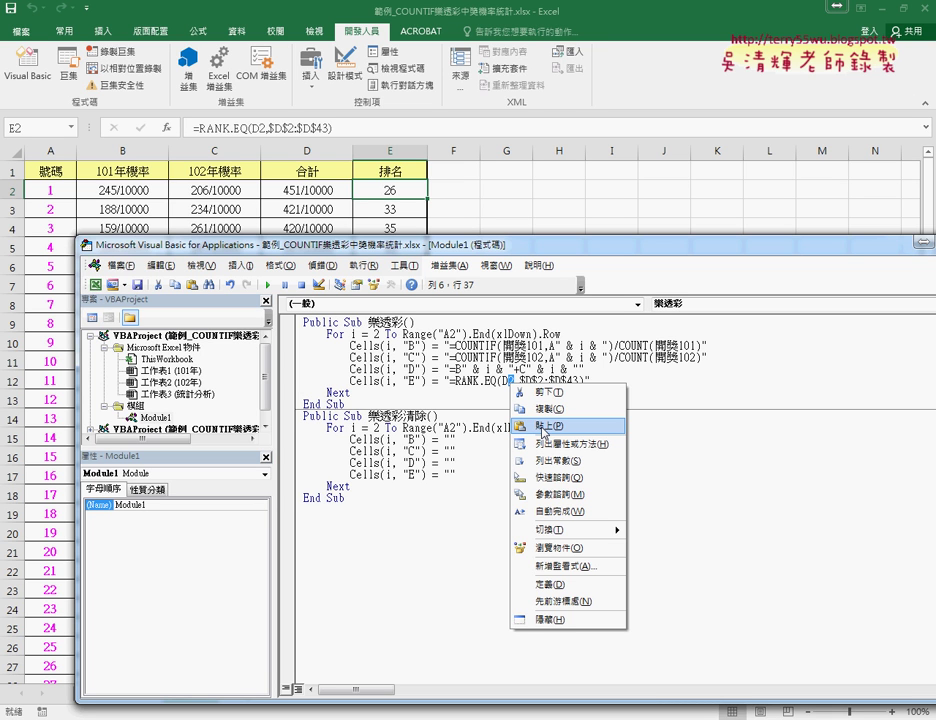
pyautogui.click(543, 427)
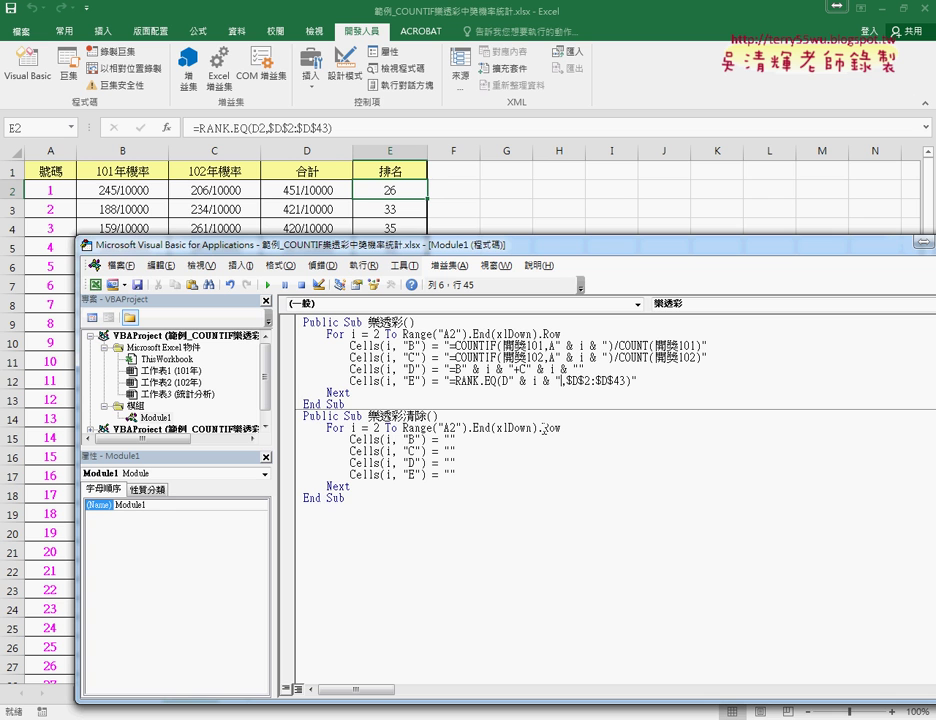
pyautogui.moveTo(513, 247)
pyautogui.mouseDown()
pyautogui.moveTo(815, 155)
pyautogui.moveTo(881, 149)
pyautogui.mouseUp()
pyautogui.click(791, 341)
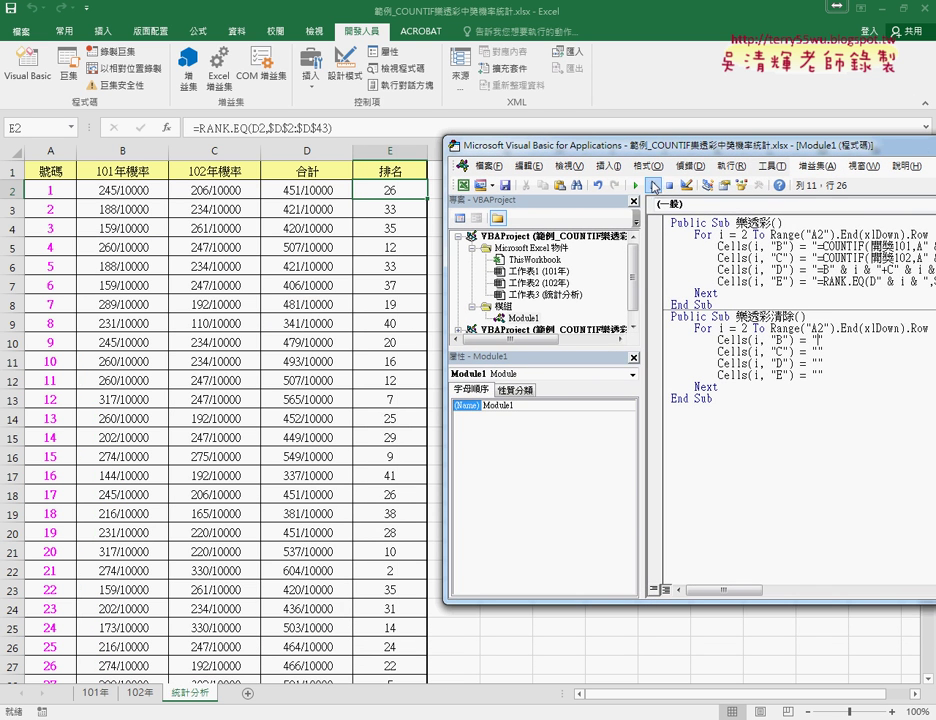
# Step: Run 樂透彩清除 to empty columns B–E, then run 樂透彩 to refill probabilities, 合計 and 排名
pyautogui.click(636, 185)
pyautogui.click(721, 269)
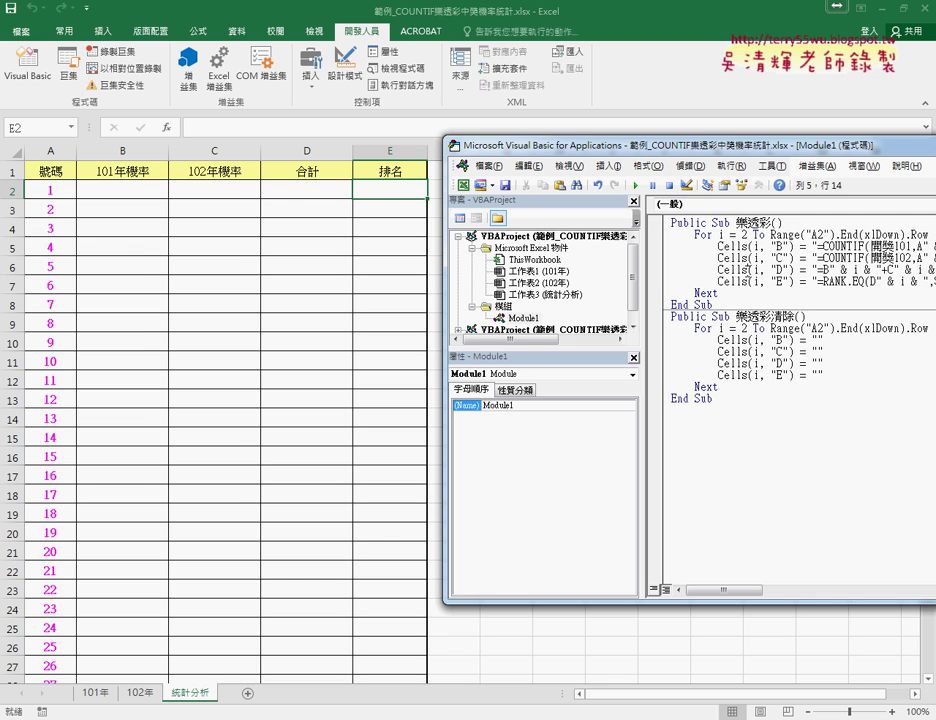
pyautogui.click(637, 185)
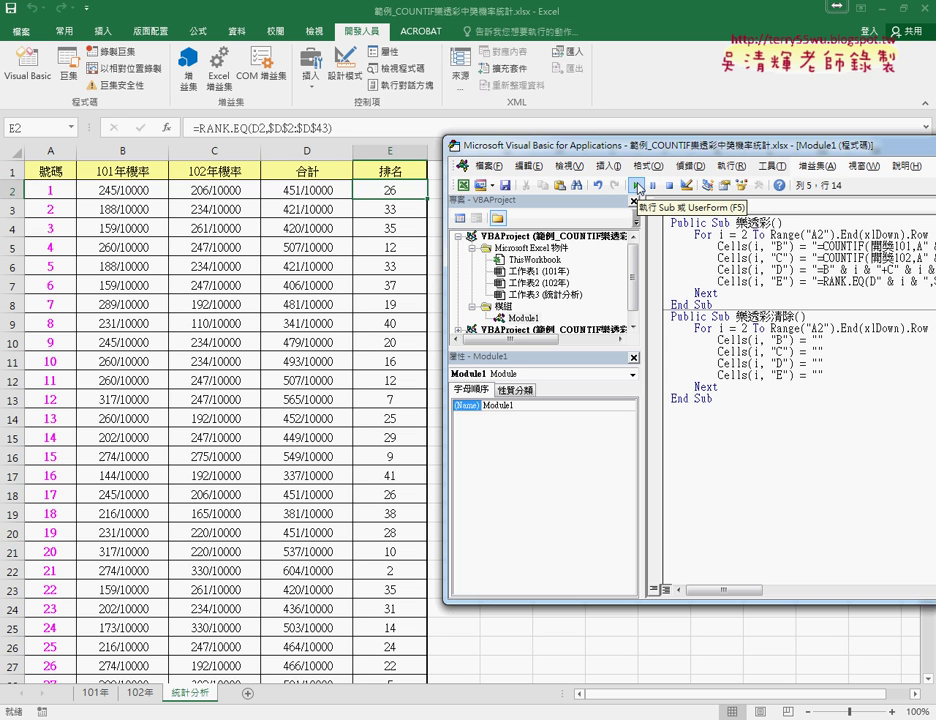
pyautogui.moveTo(470, 145); pyautogui.dragTo(349, 315)
pyautogui.click(637, 543)
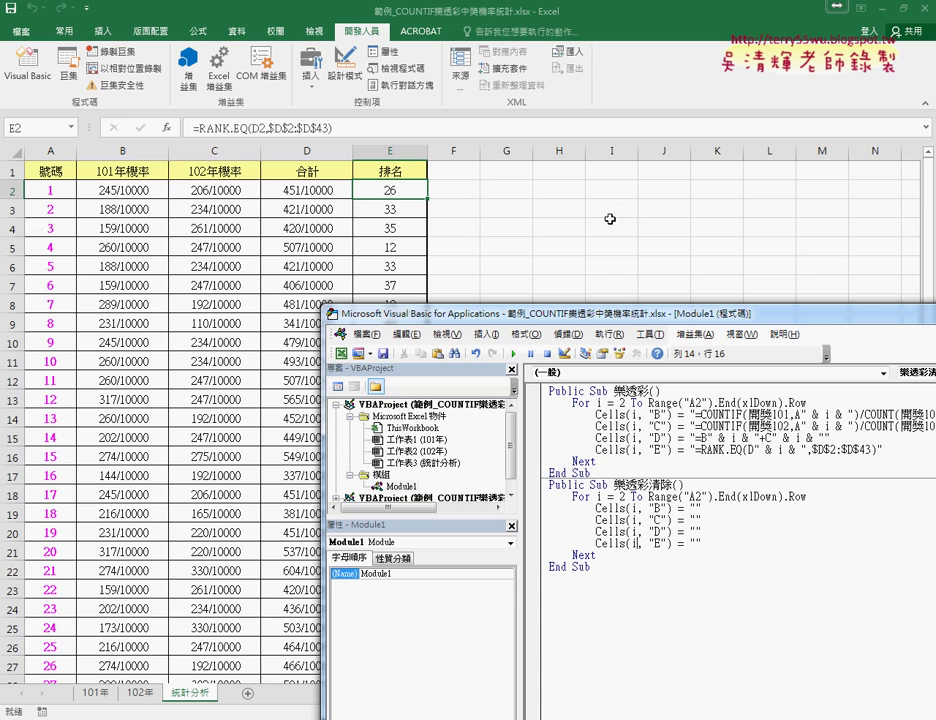